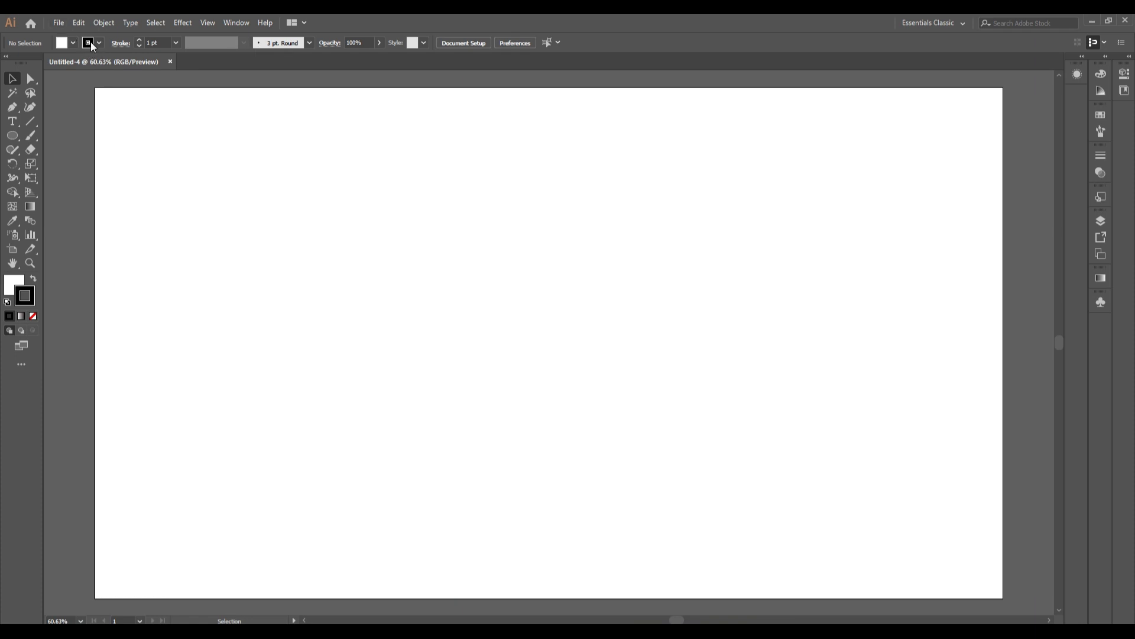
Remove the stroke colour and create a white rectangle 1920 px wide and 1080 px high
click(89, 42)
click(8, 65)
click(12, 134)
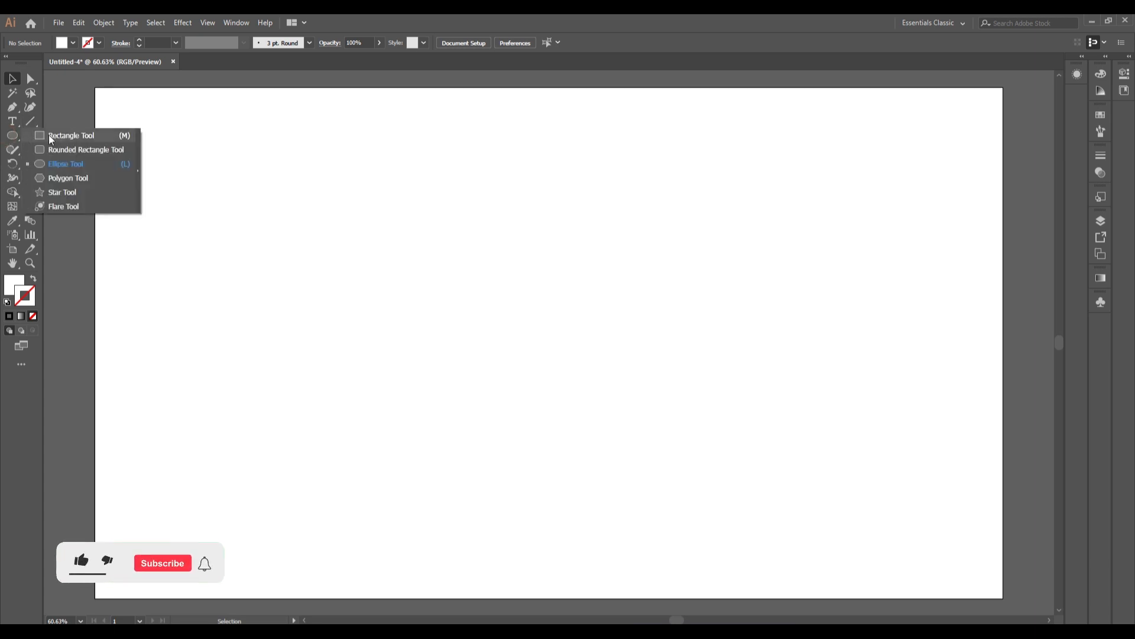
click(50, 136)
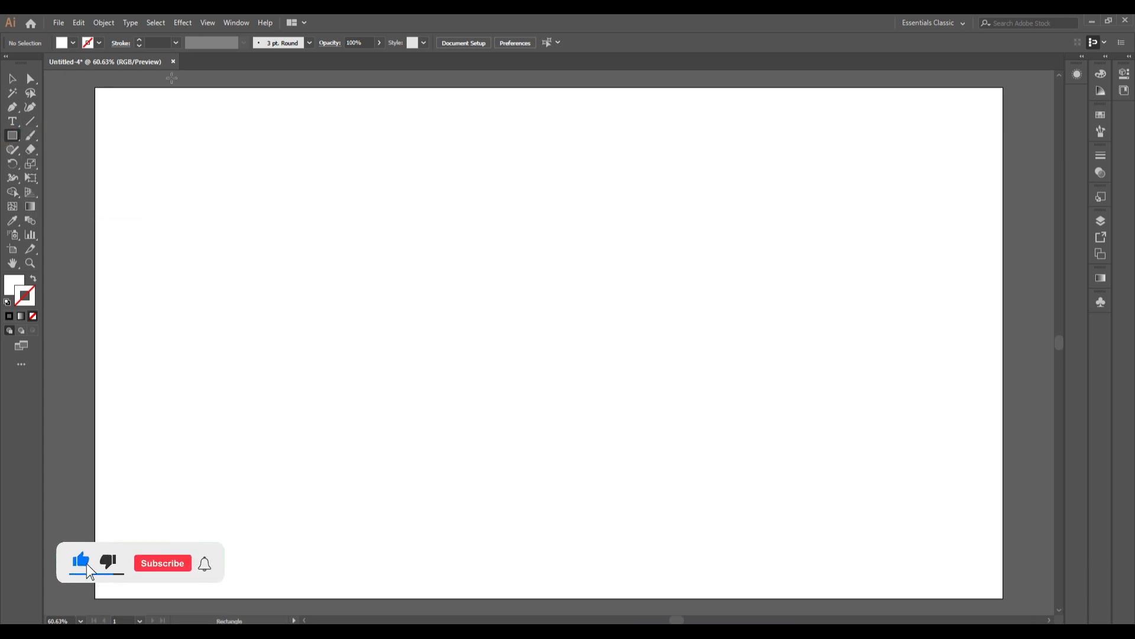
click(389, 250)
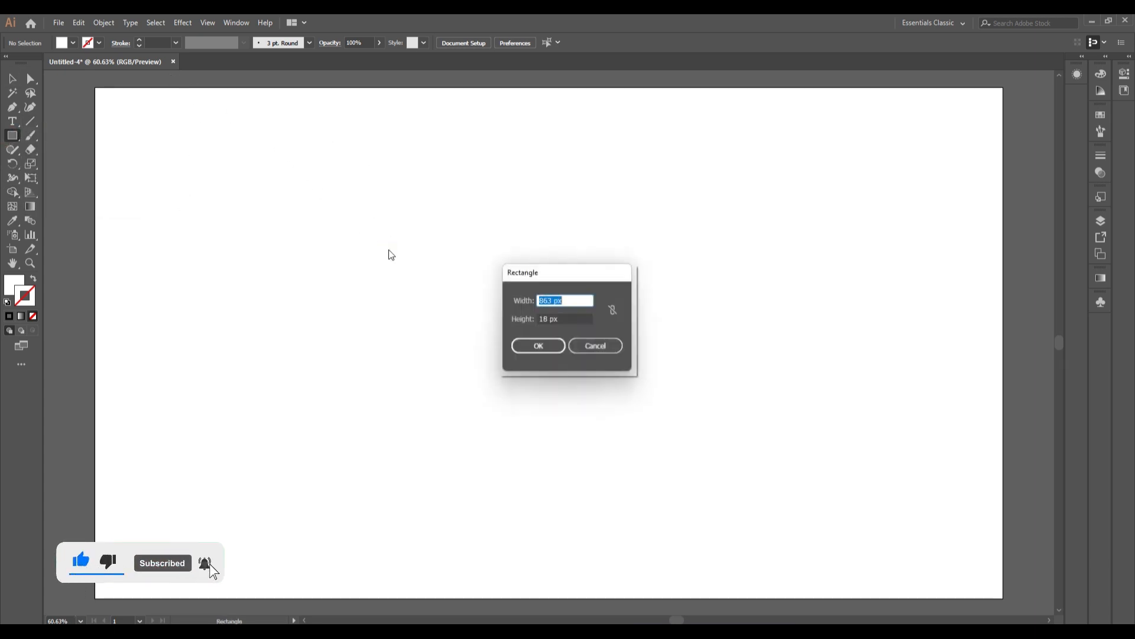
text(1920)
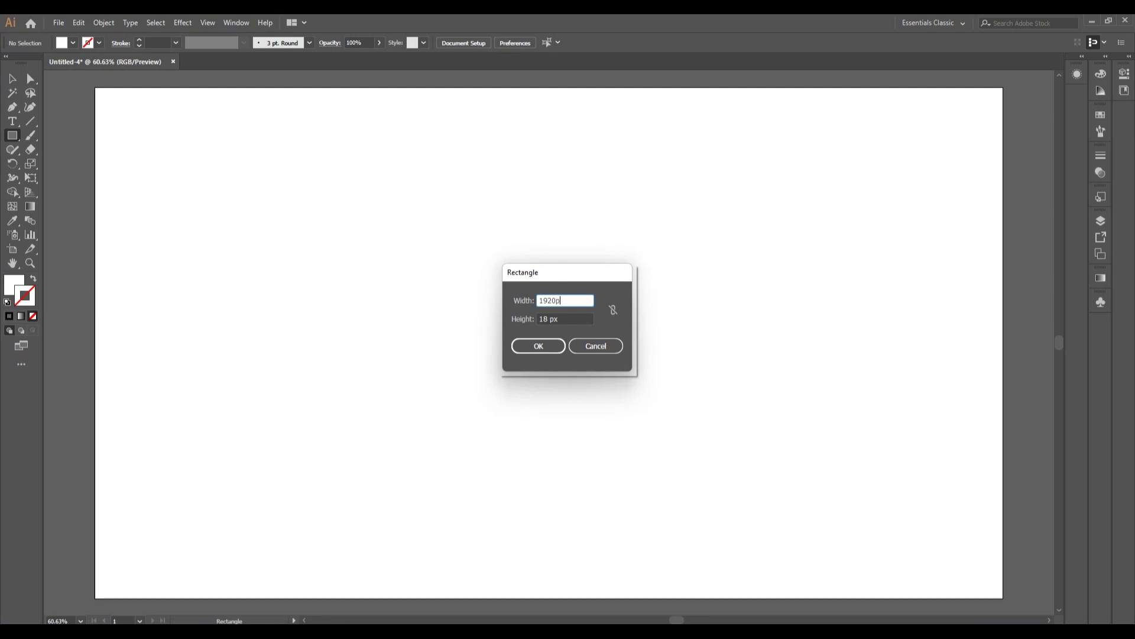
click(555, 318)
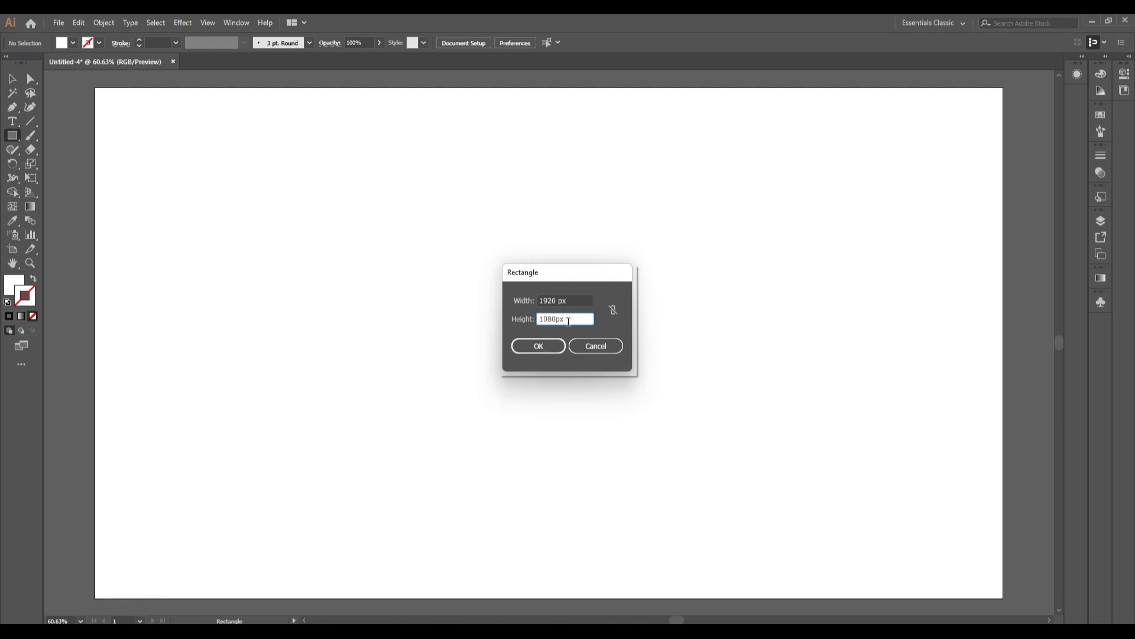
click(556, 343)
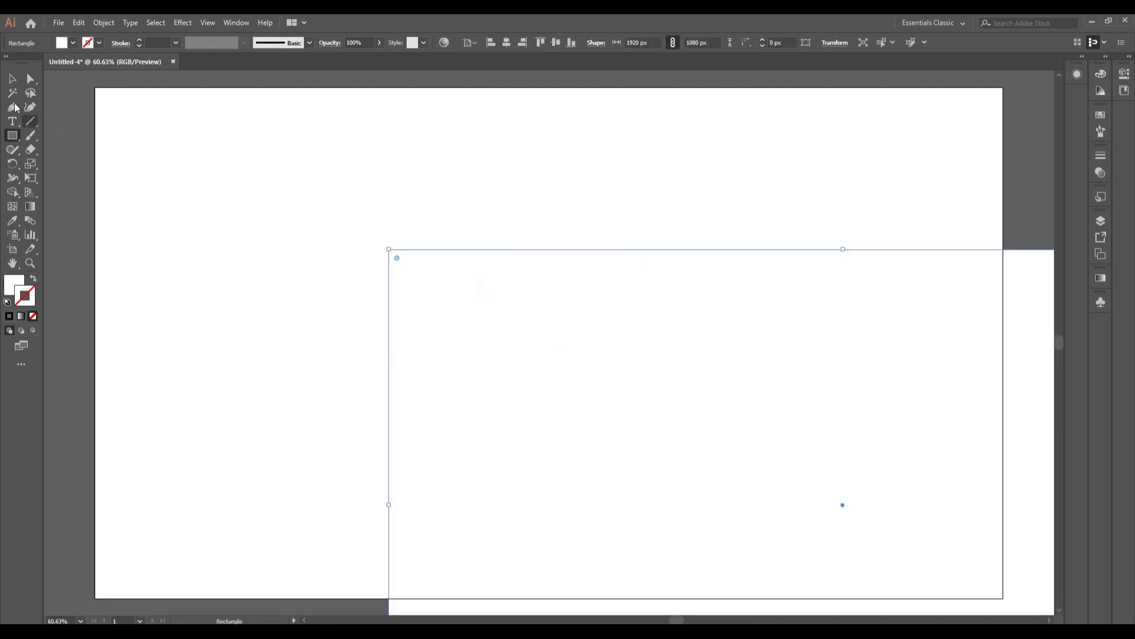
Centre the rectangle horizontally and vertically on the artboard
click(12, 79)
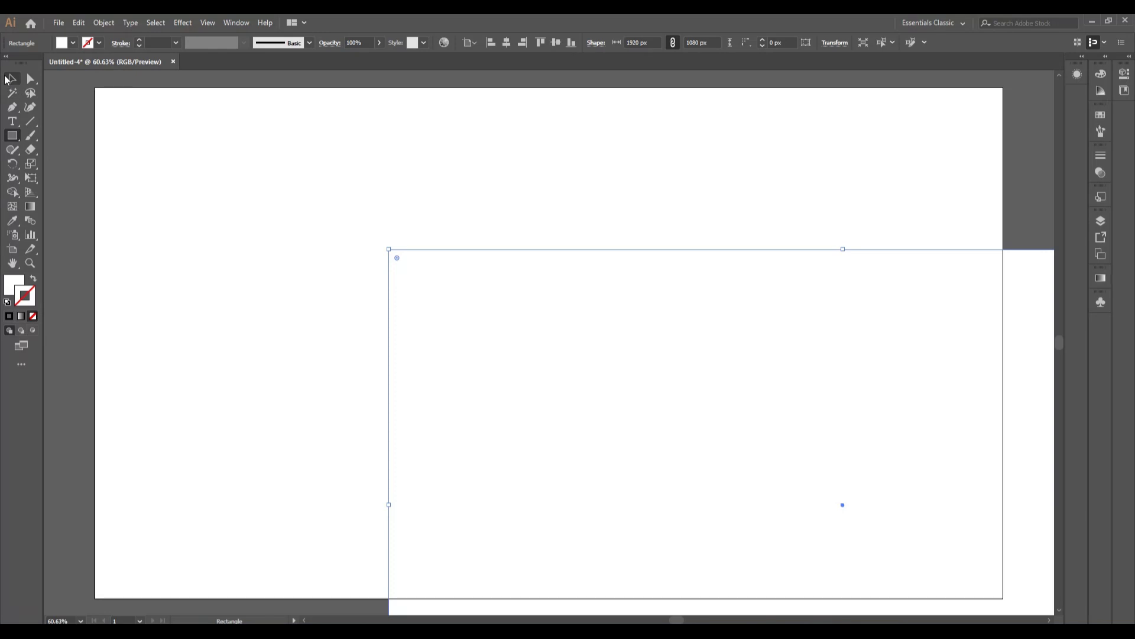
click(506, 44)
click(555, 45)
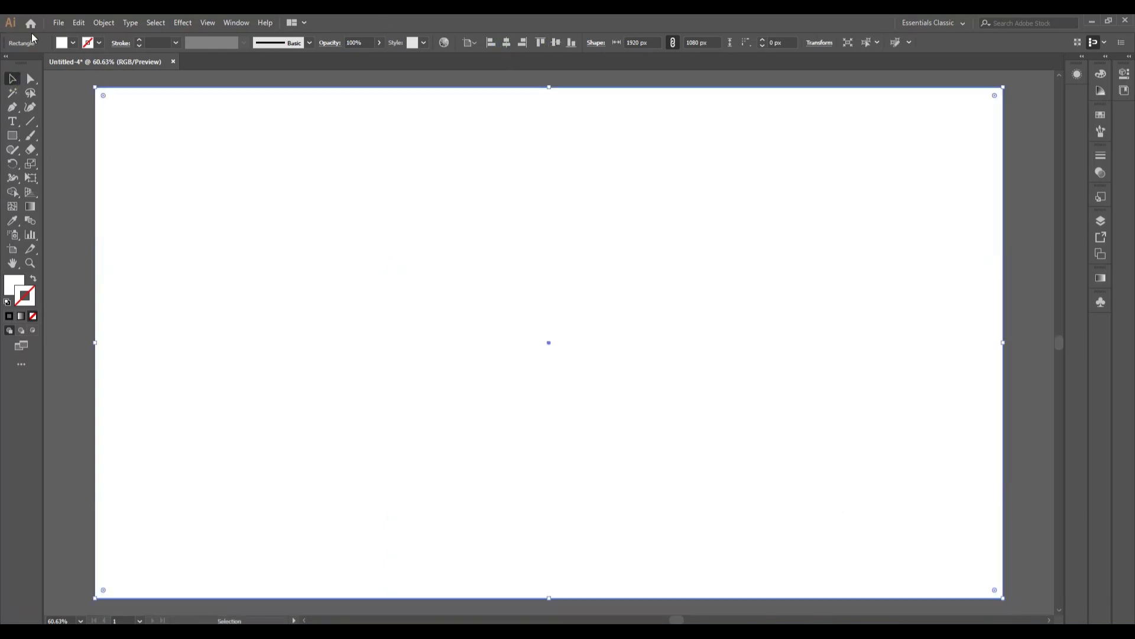
Fill the artboard-sized rectangle with black and lock it as the background
click(71, 43)
click(33, 63)
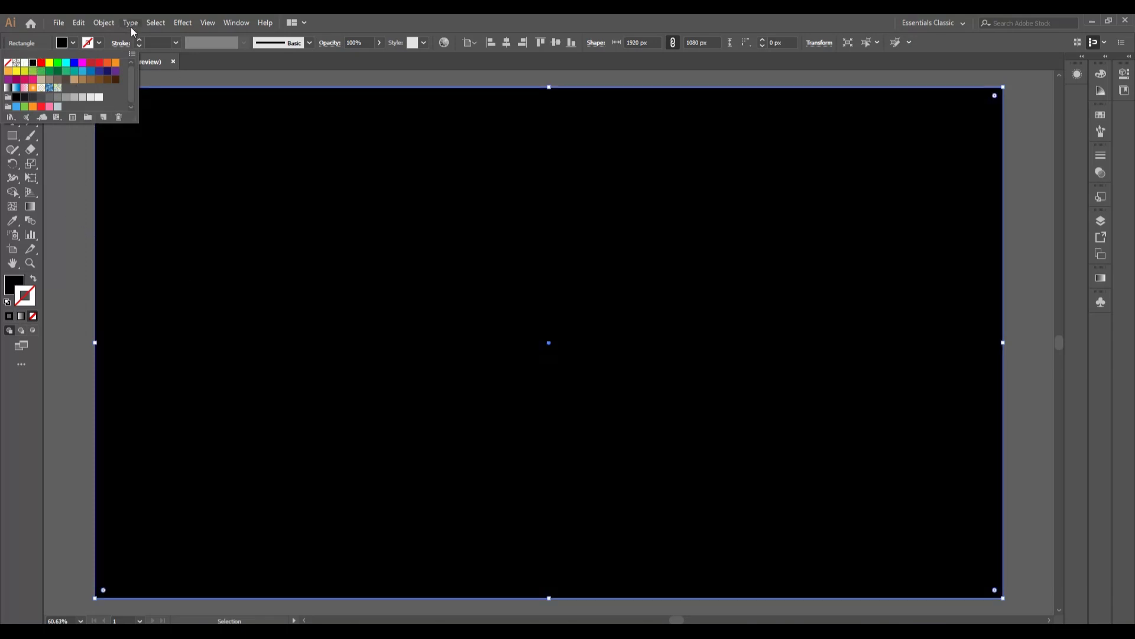
click(94, 23)
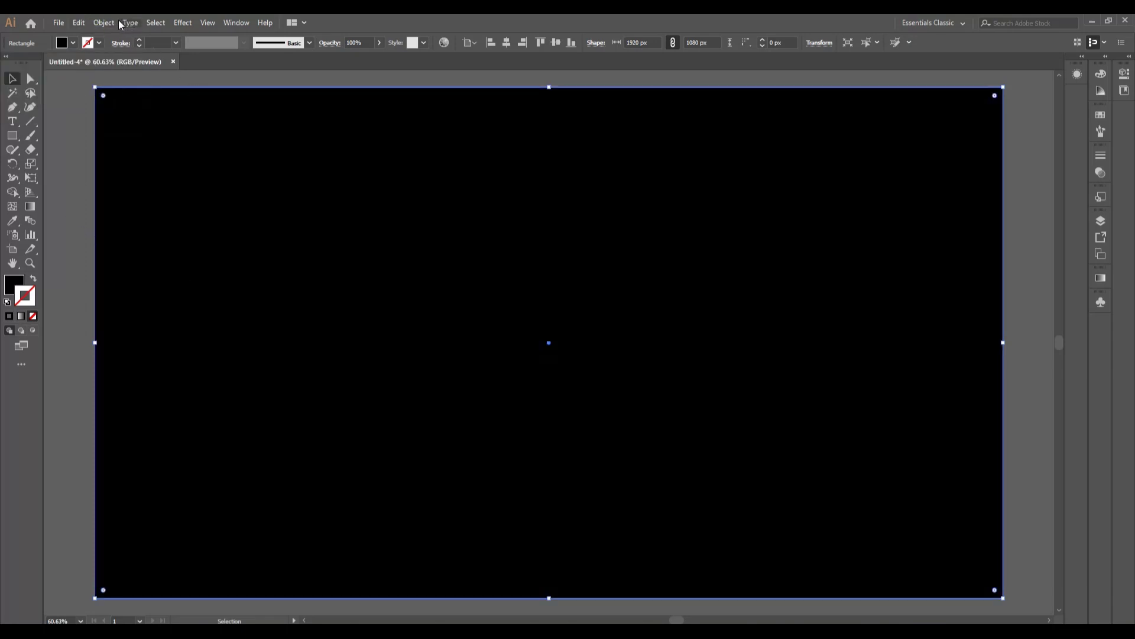
click(107, 23)
mouse_move(196, 94)
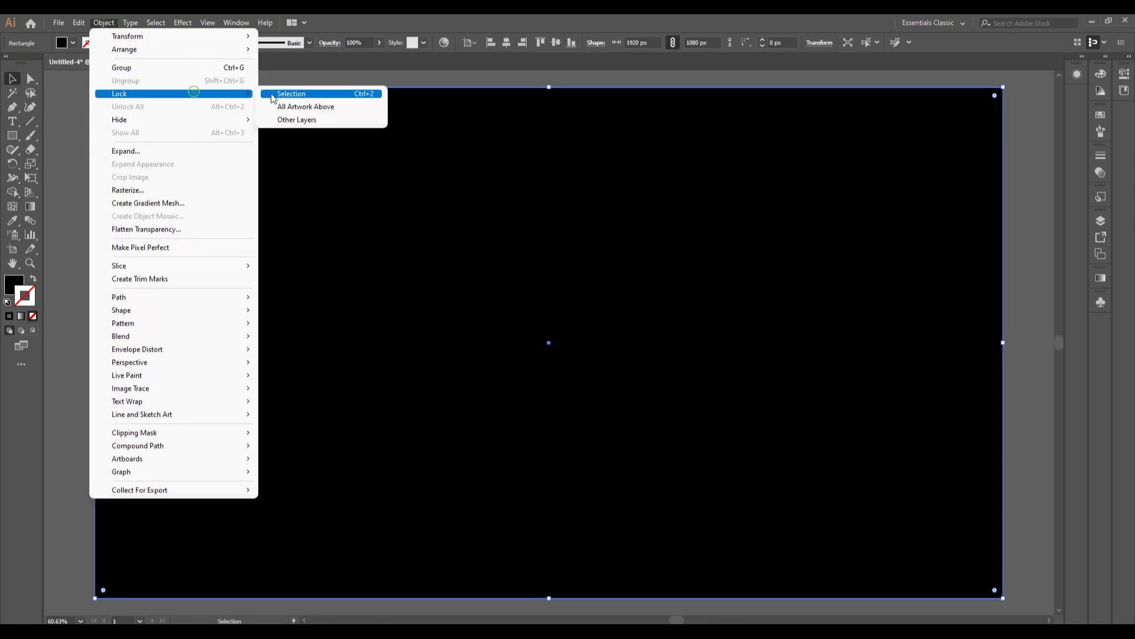
click(279, 94)
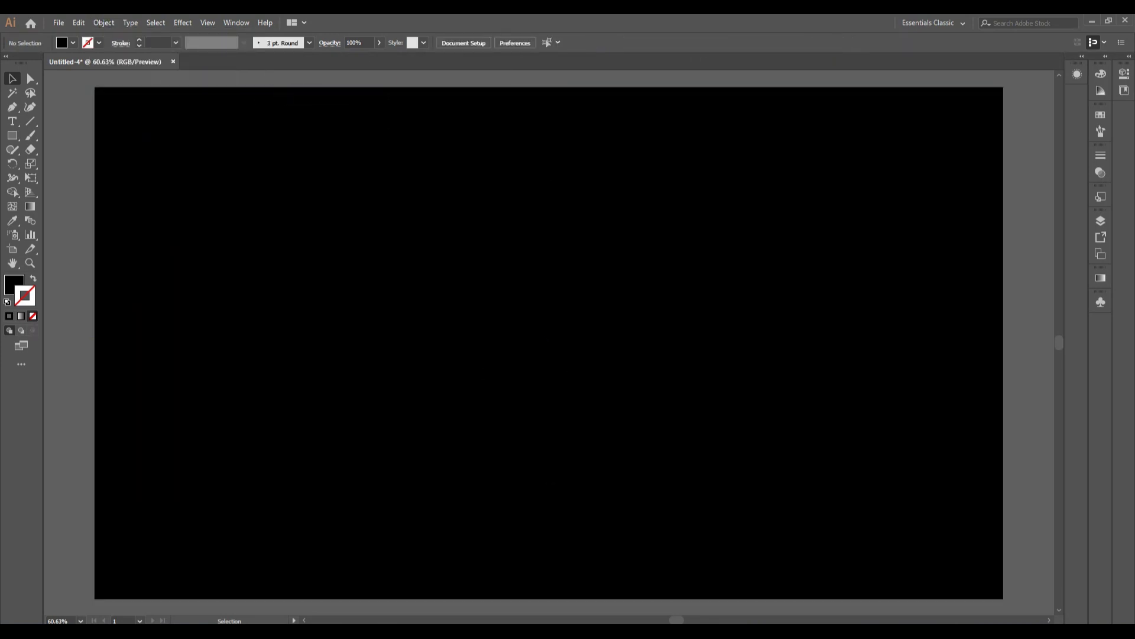
Draw a thin white bar about 822 × 20 px near the artboard's upper edge and centre it horizontally
click(13, 135)
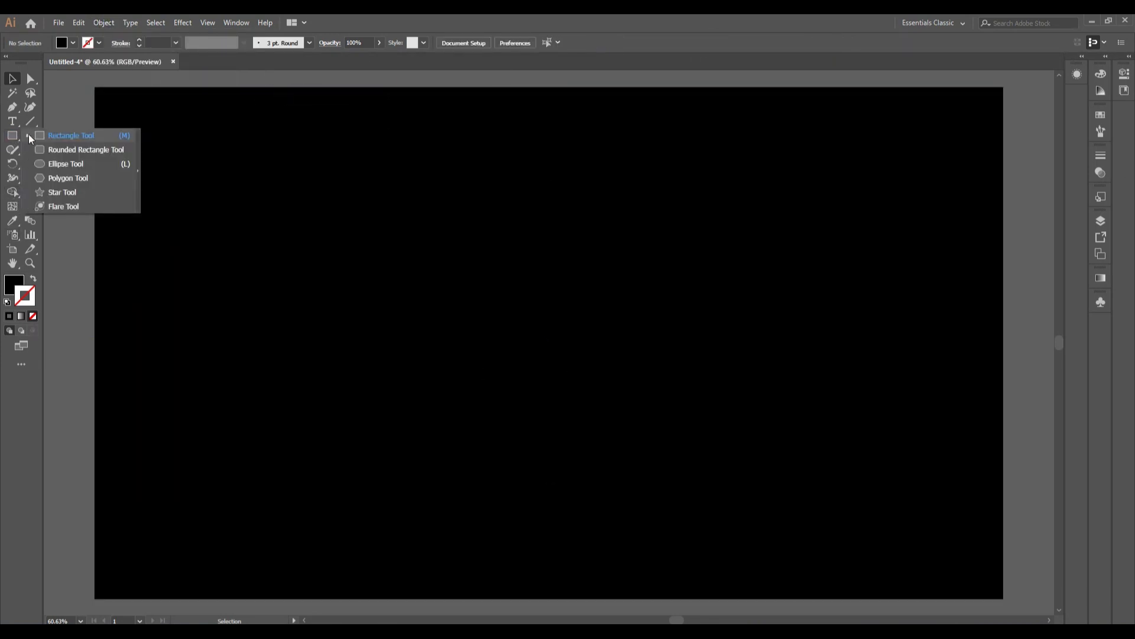
click(29, 135)
click(74, 43)
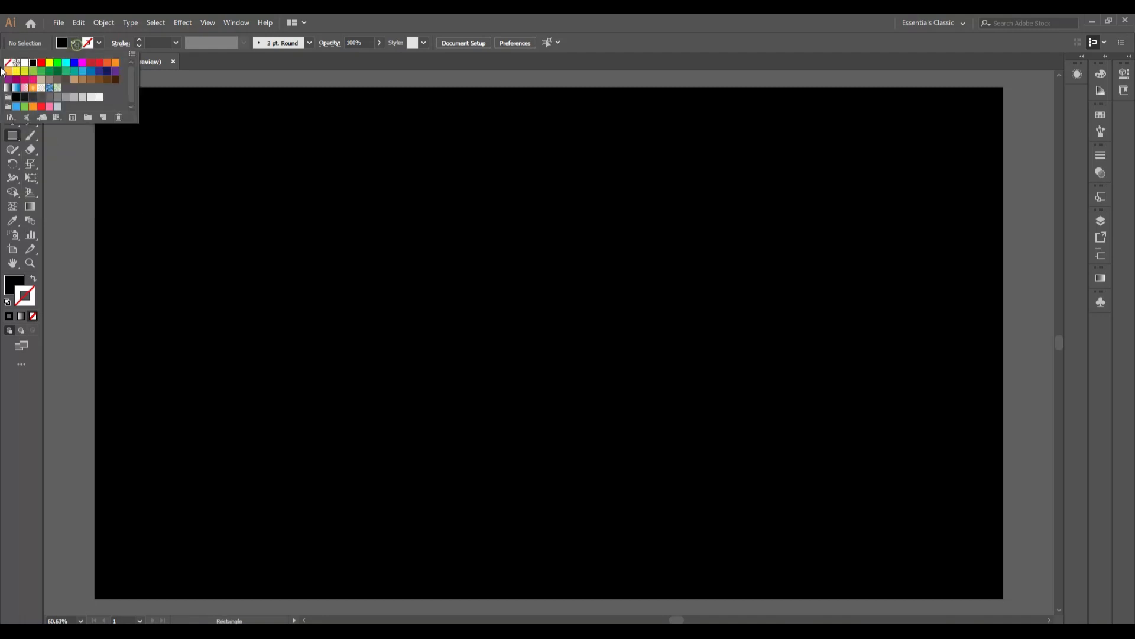
click(31, 56)
click(77, 230)
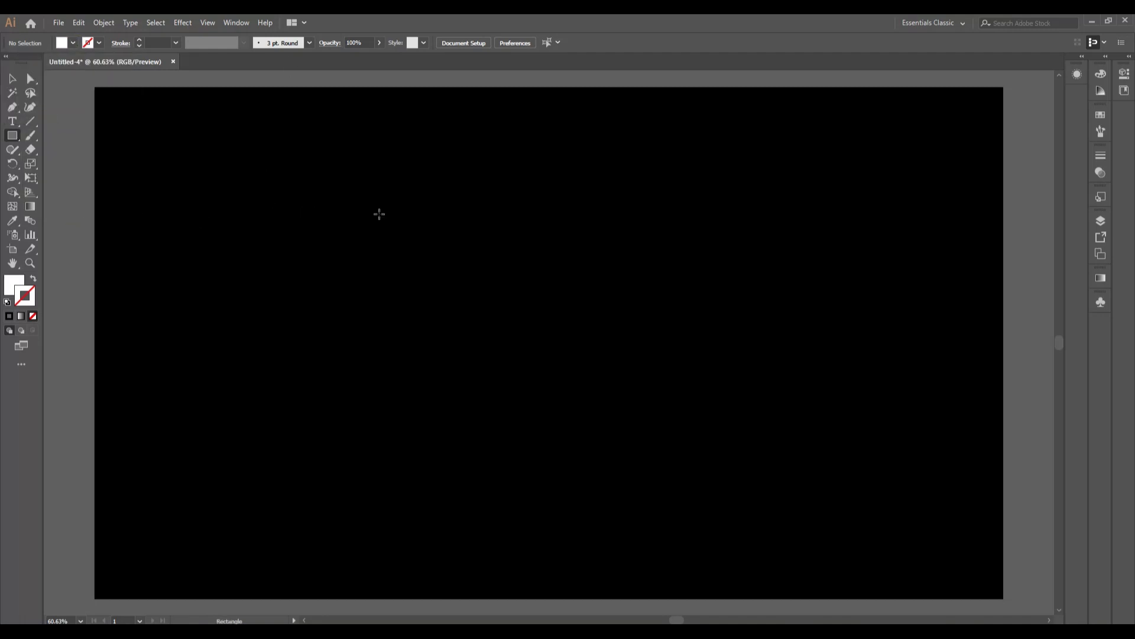
drag(407, 171, 796, 180)
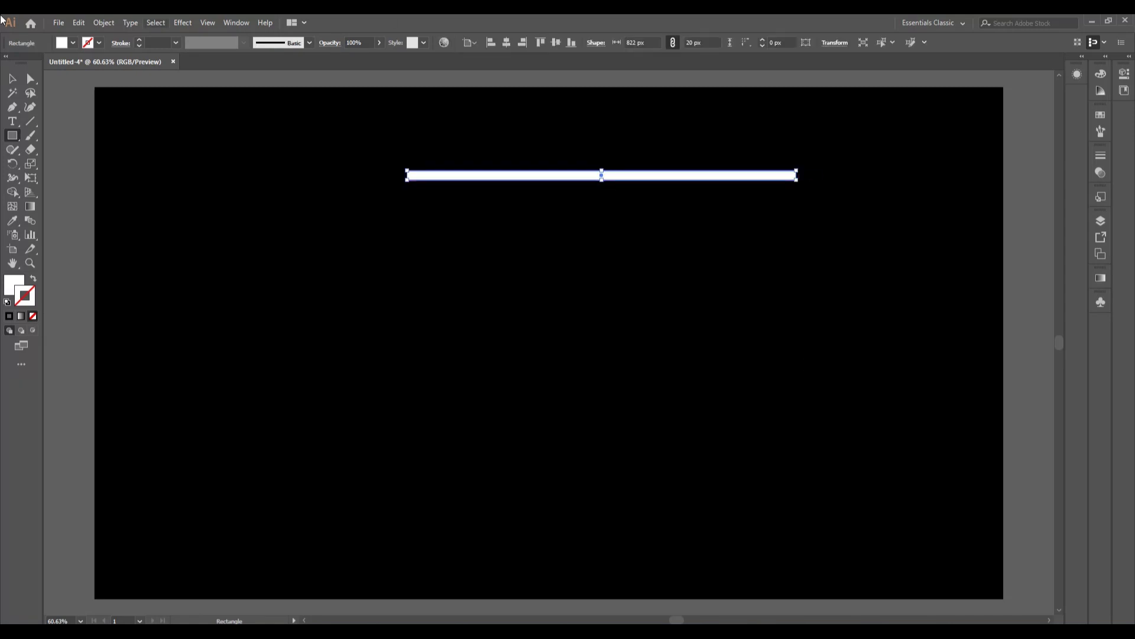
click(12, 81)
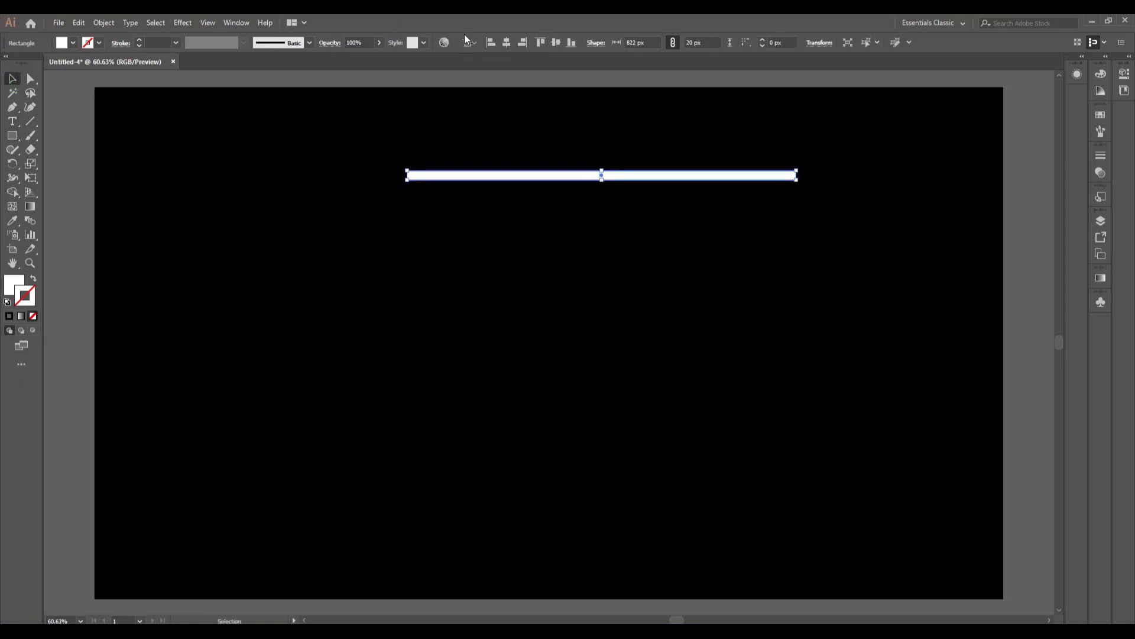
click(506, 42)
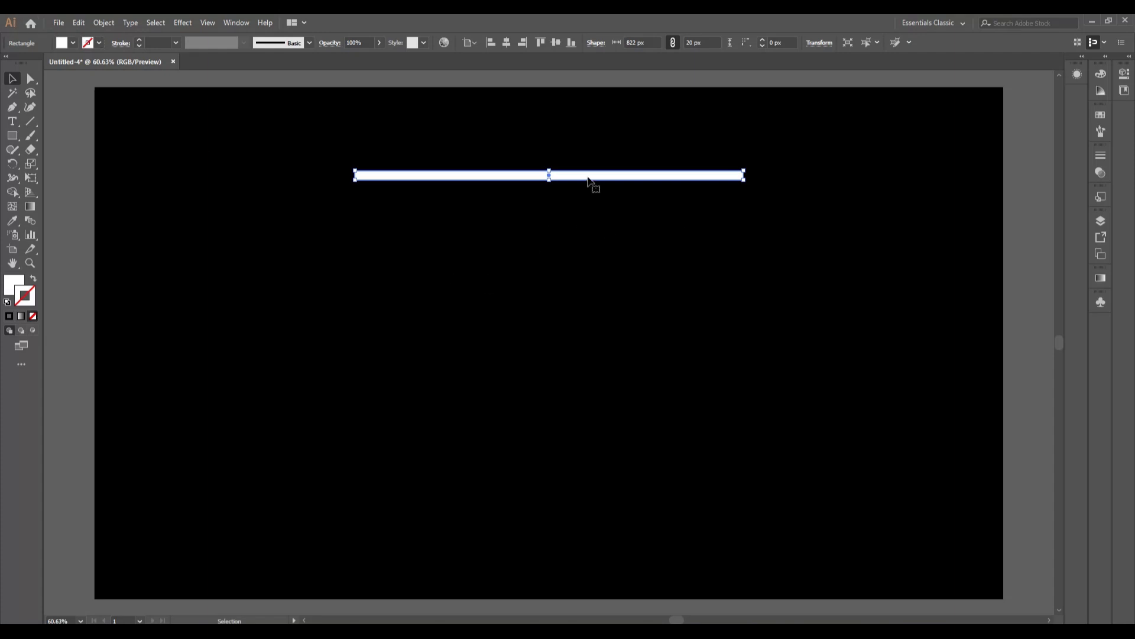
click(604, 273)
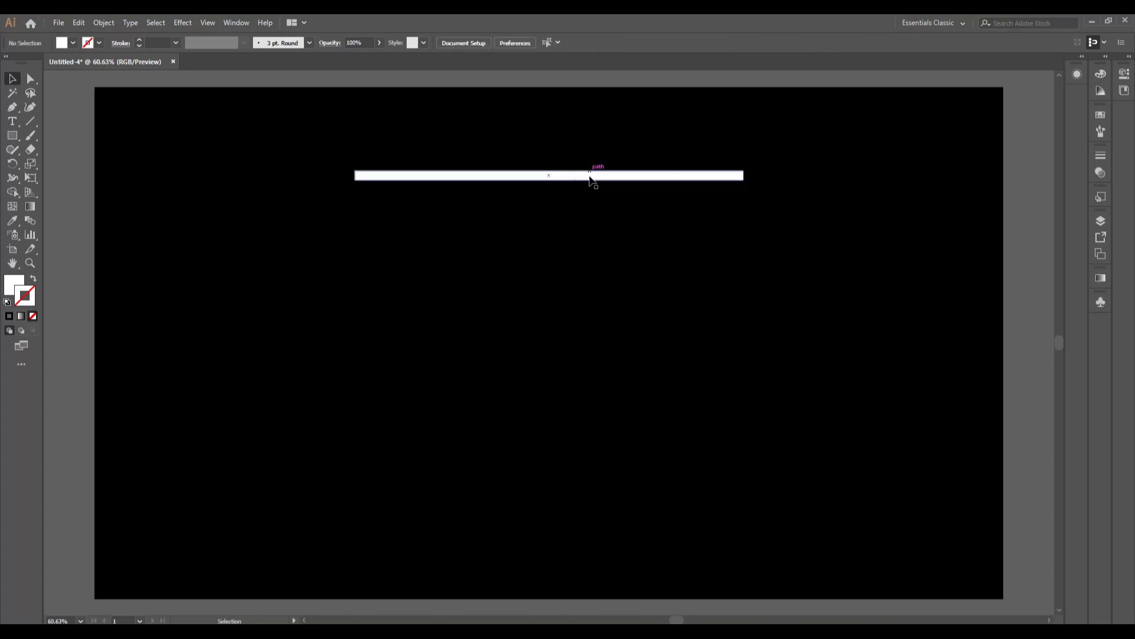
Duplicate the white bar slightly below itself and repeat the copy until 17 evenly spaced bars are stacked
drag(588, 180, 590, 197)
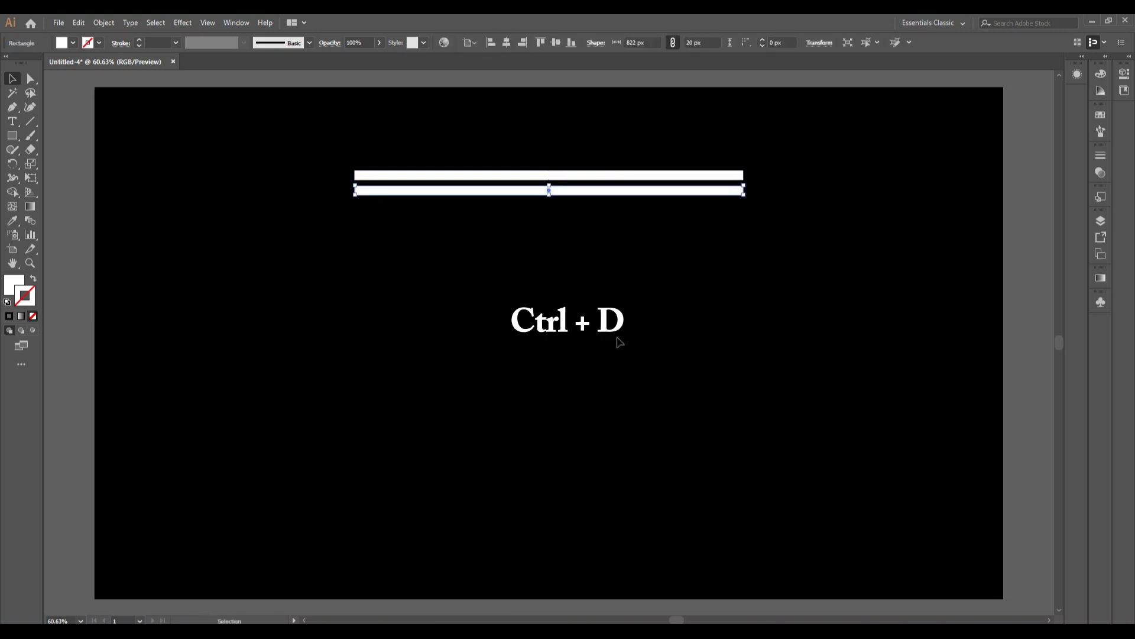
key(ctrl+d)
key(ctrl+d)
key(ctrl+d)
key(ctrl+d)
key(ctrl+d)
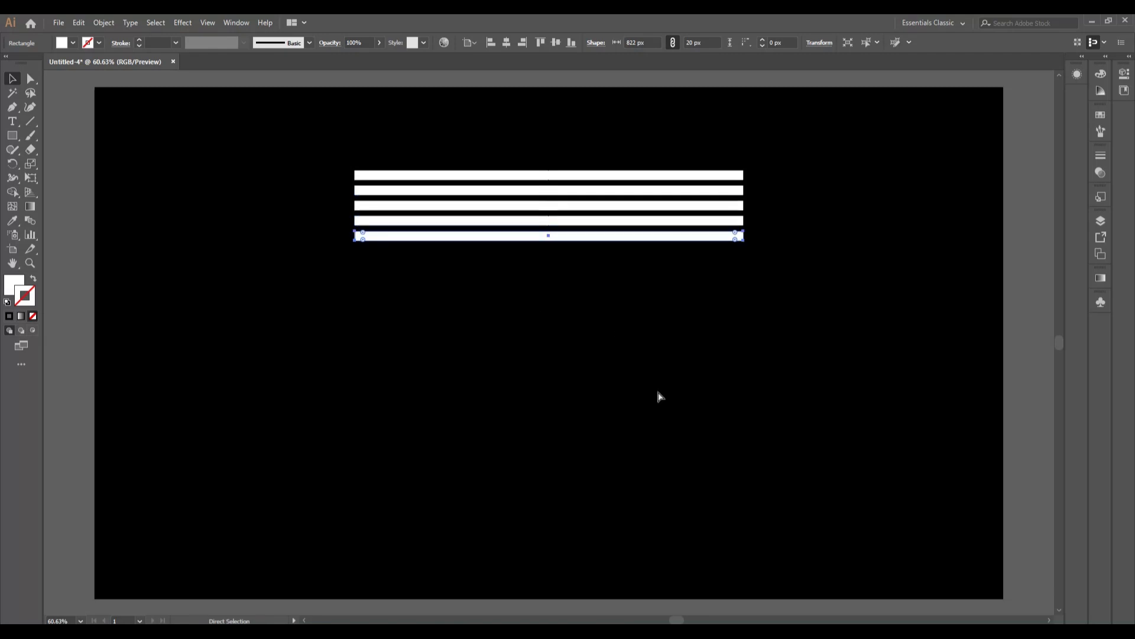
key(ctrl+d)
key(ctrl+d)
key(ctrl+d)
key(ctrl+d)
key(ctrl+d)
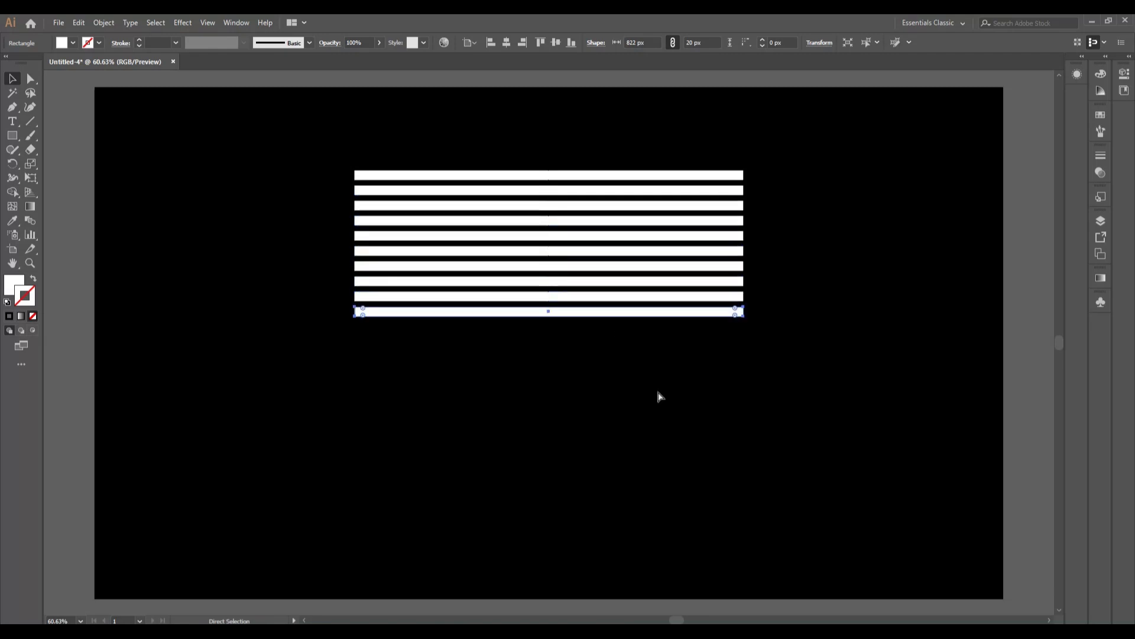
key(ctrl+d)
key(ctrl+d)
key(ctrl+d)
key(ctrl+d)
key(ctrl+d)
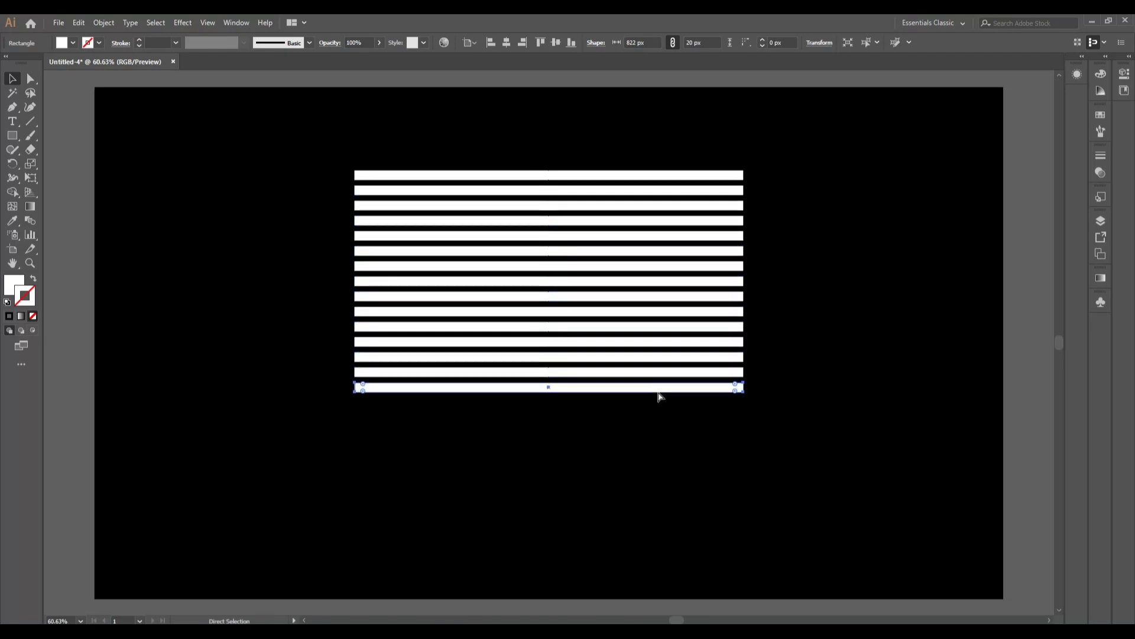
Scale all the bars down about their common centre to about 510 px wide and group them
drag(512, 137, 661, 457)
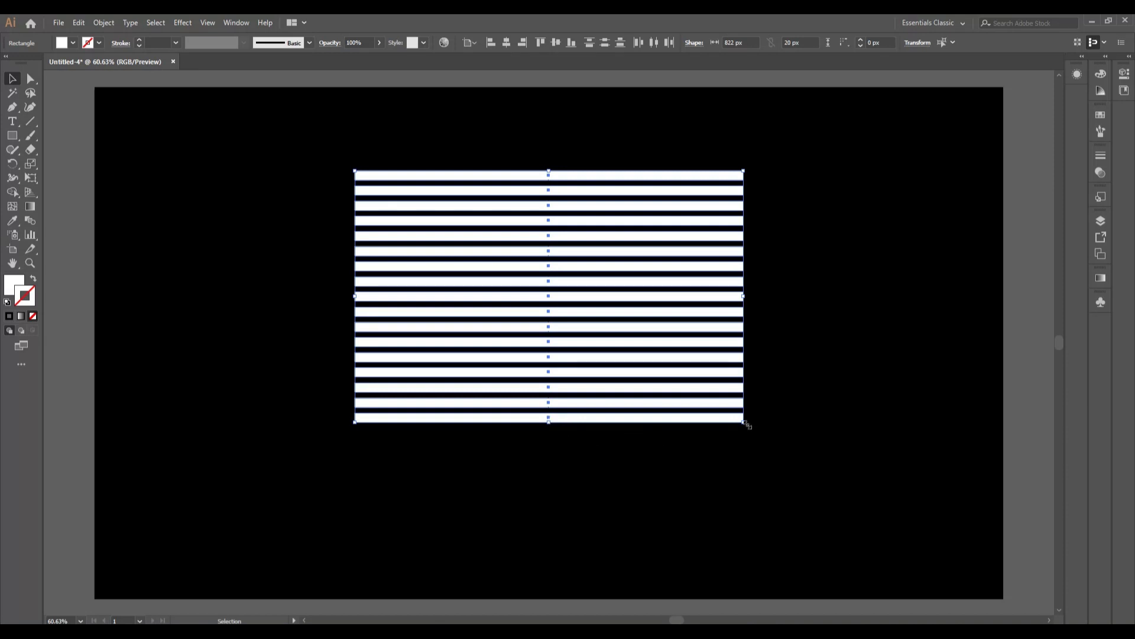
drag(745, 424, 670, 380)
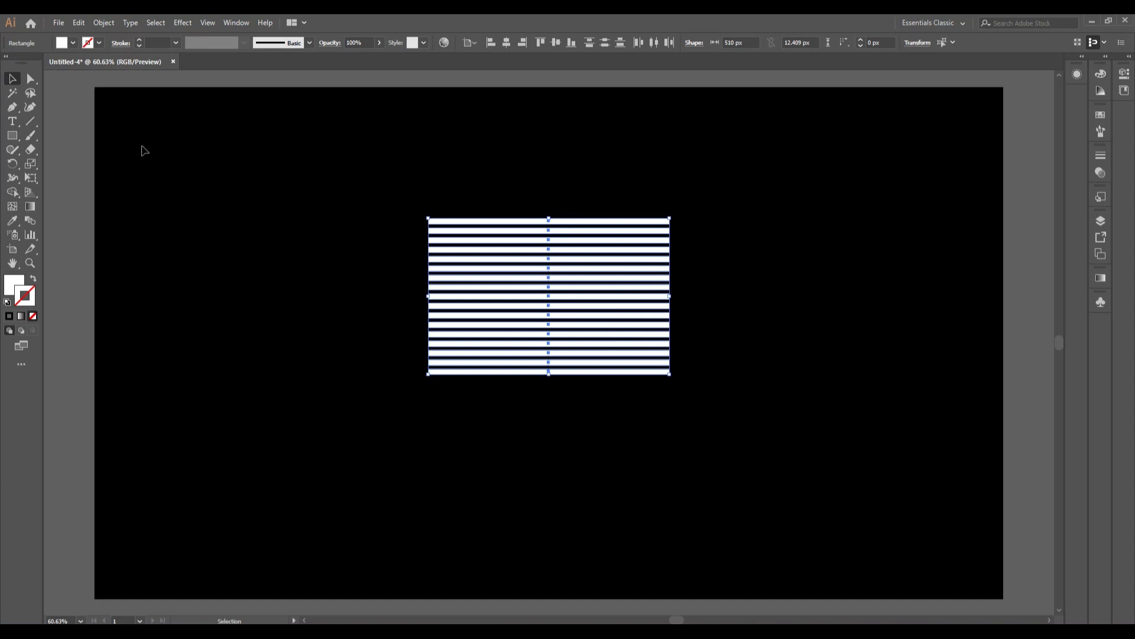
click(104, 23)
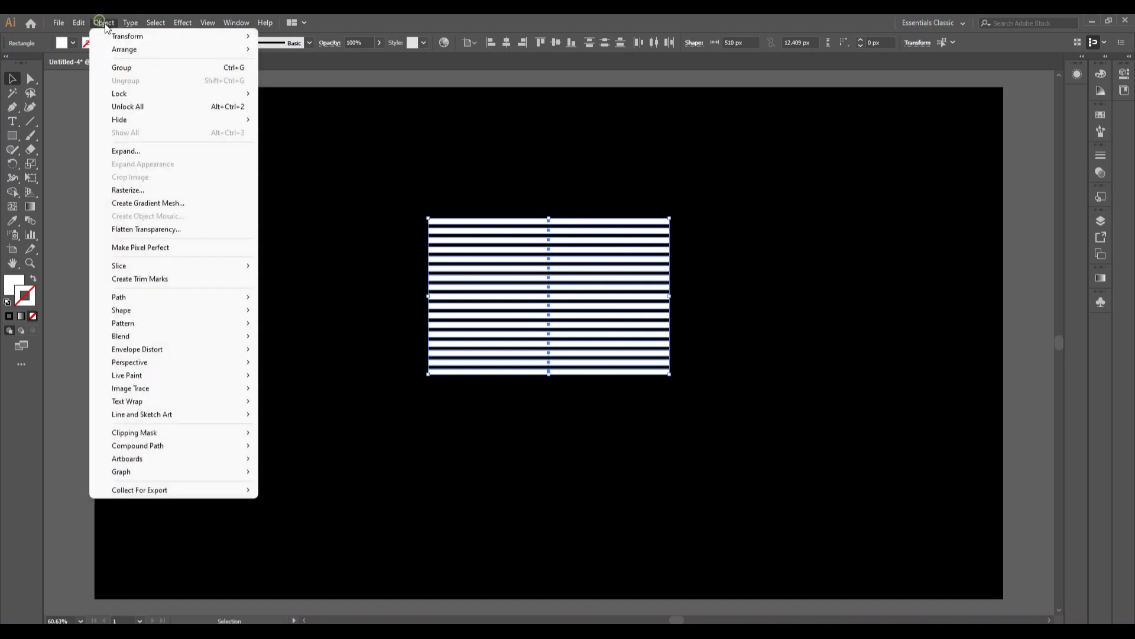
click(157, 67)
Fill the grouped bars with black and bring up the Symbols collection, undocked beside them and enlarged
click(73, 43)
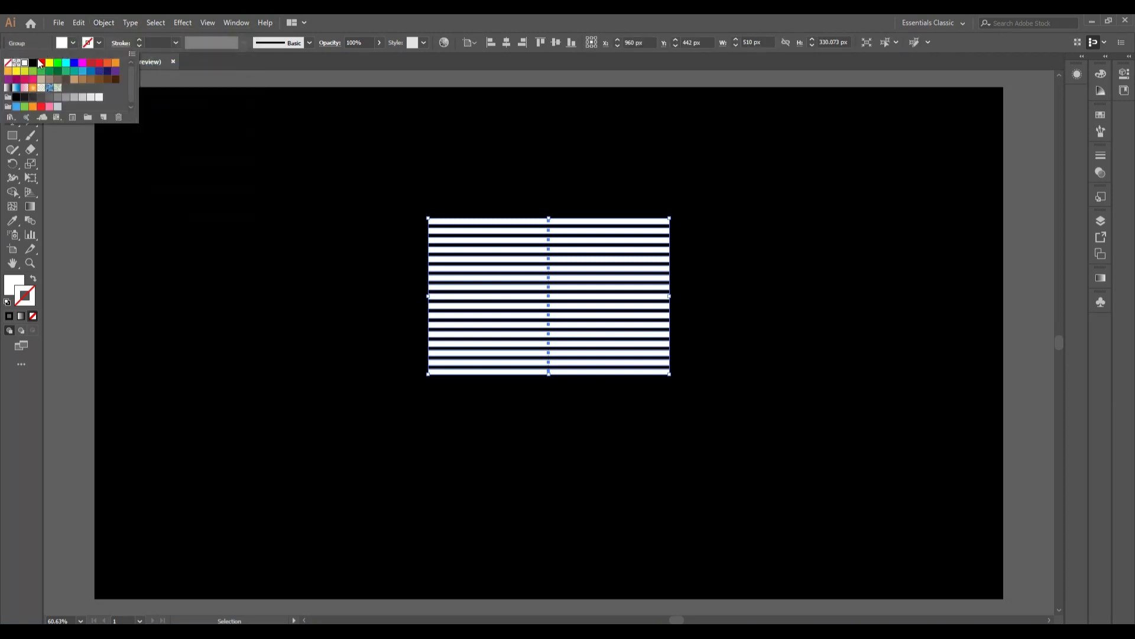
click(32, 62)
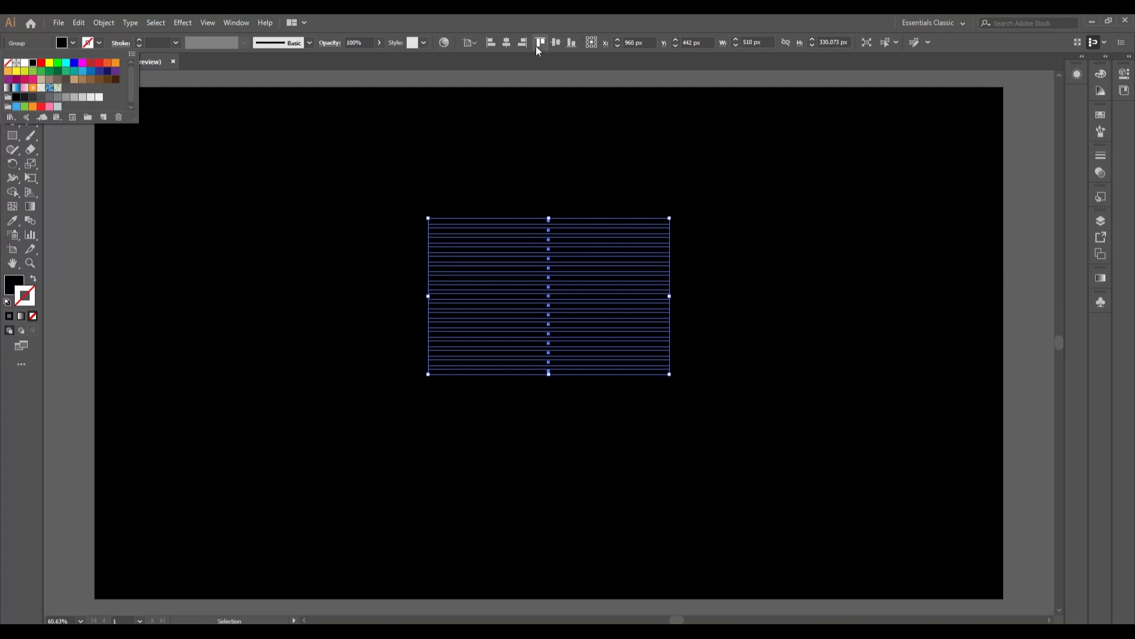
click(234, 23)
click(234, 23)
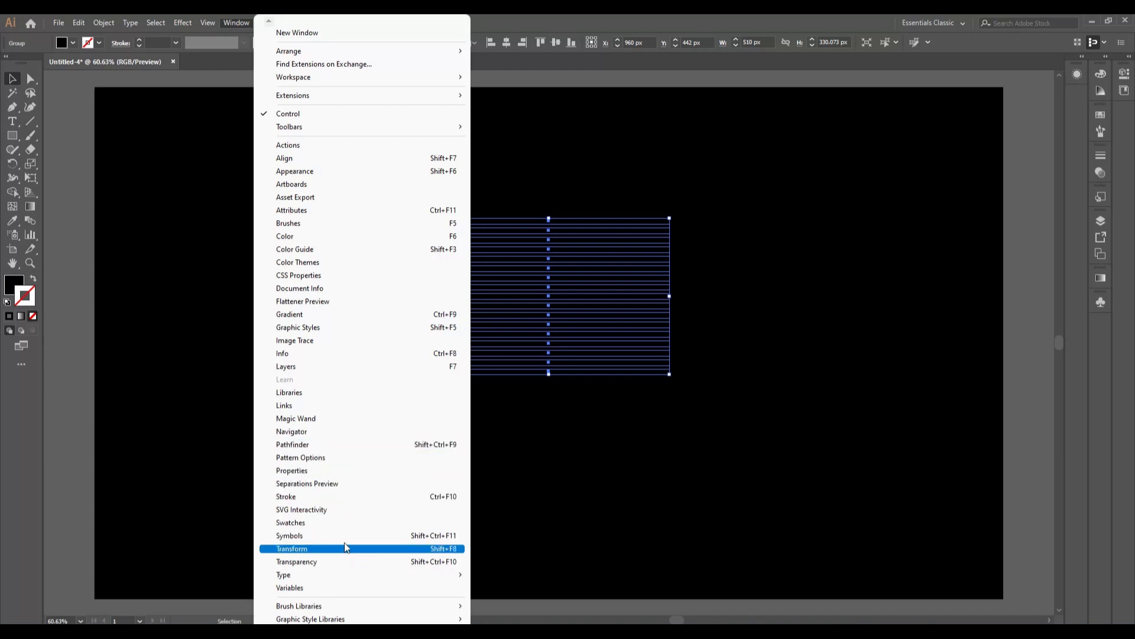
click(316, 541)
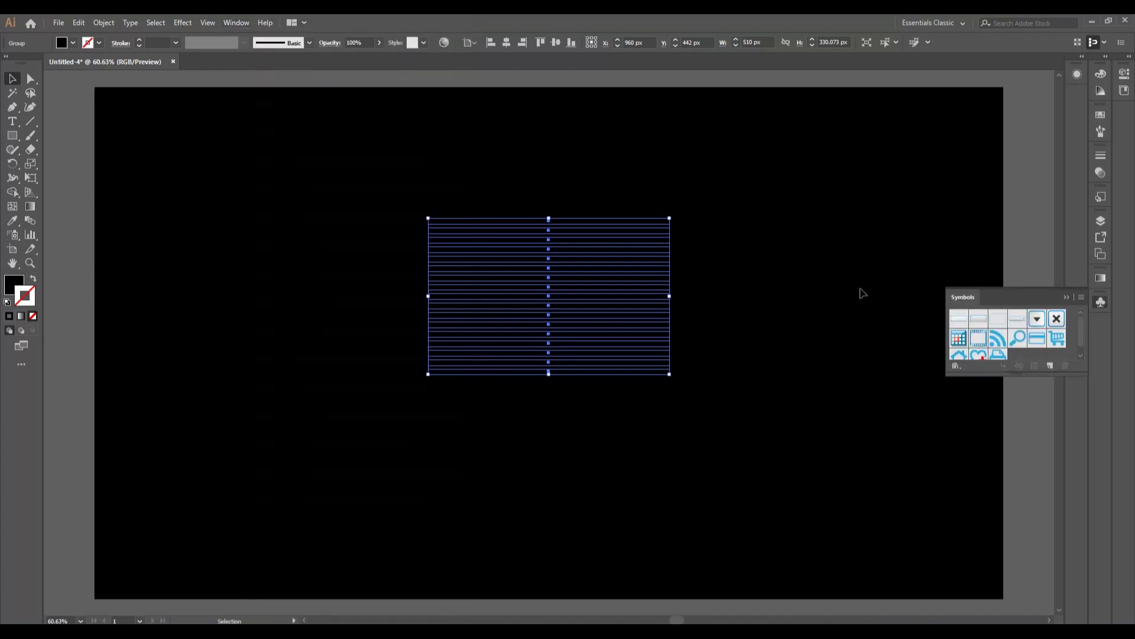
drag(959, 299, 782, 202)
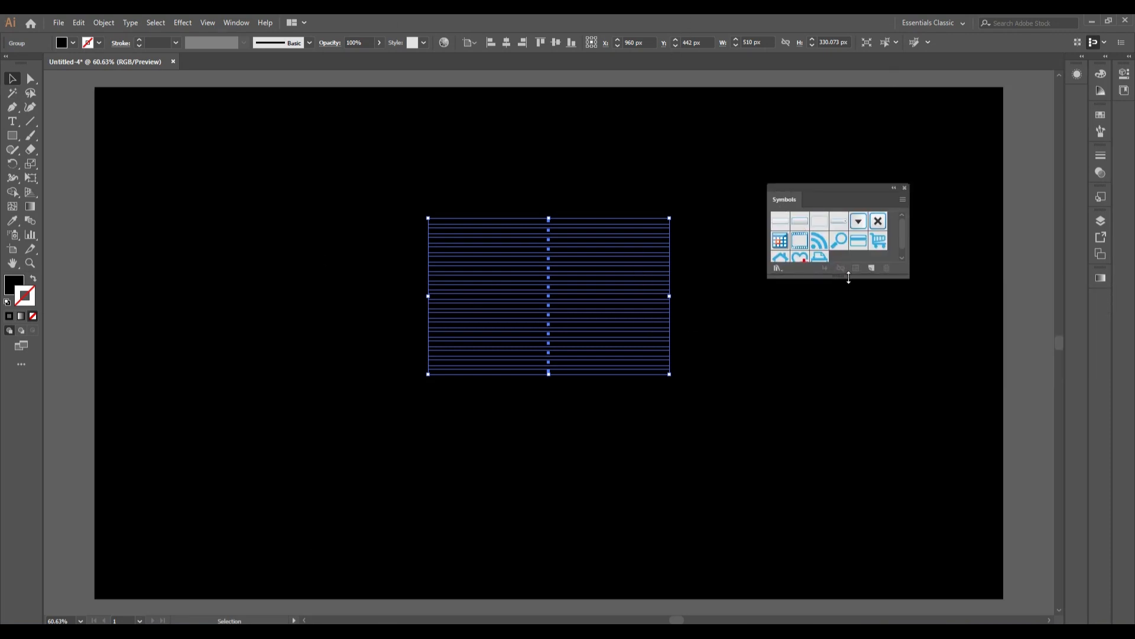
drag(849, 278, 862, 409)
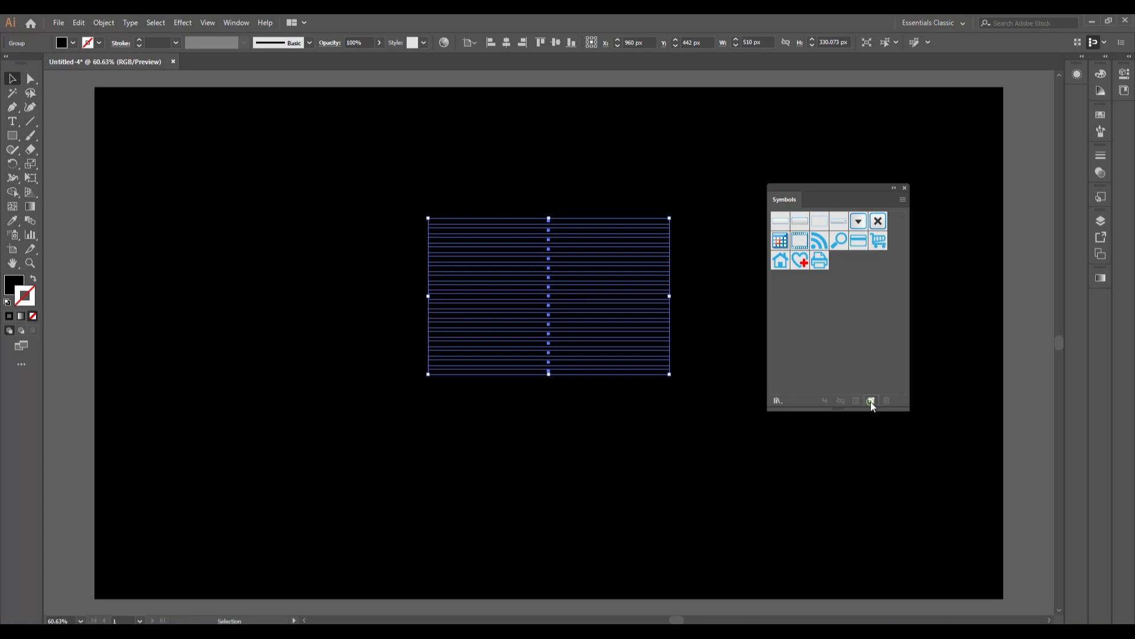
Create a new static symbol from the bar group with the Graphic export type, keeping the default name
click(871, 401)
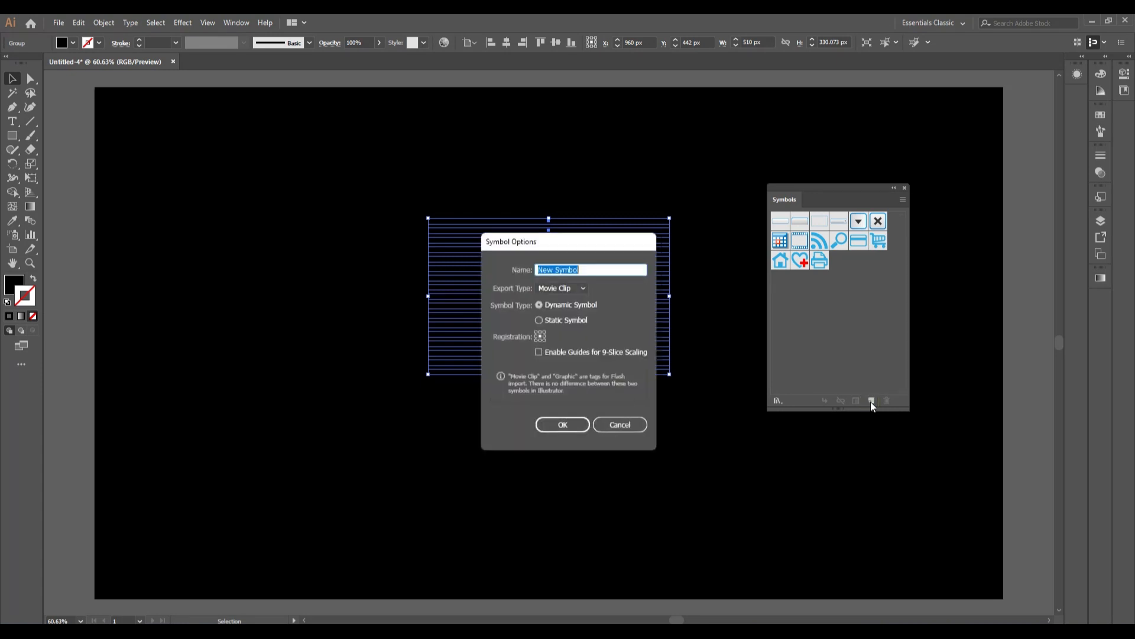
click(582, 289)
click(560, 305)
click(542, 321)
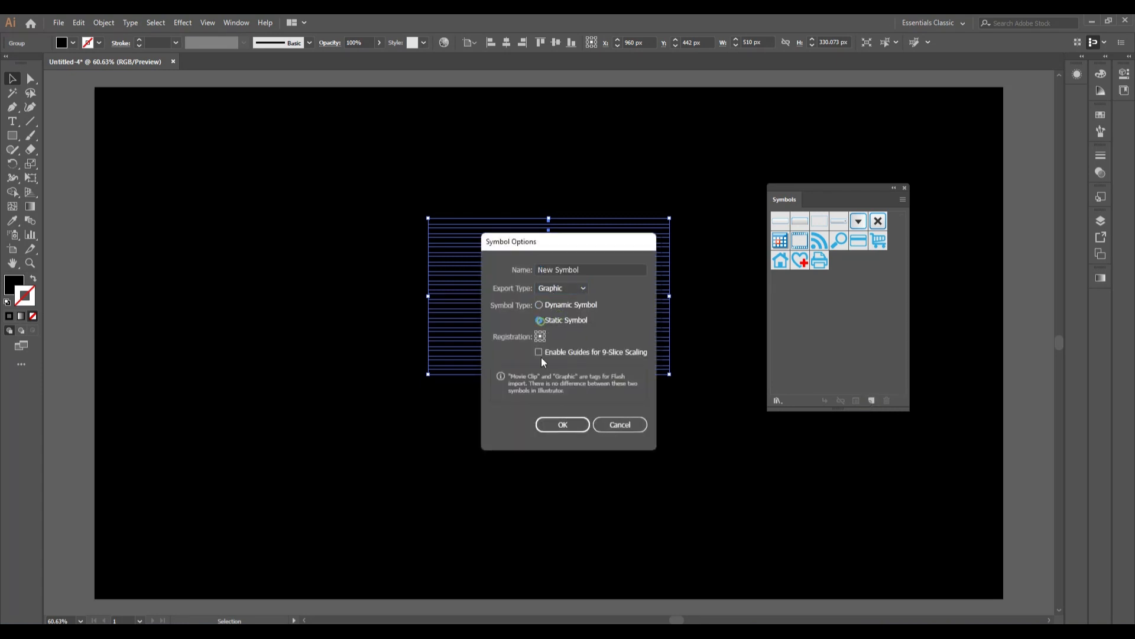
click(569, 426)
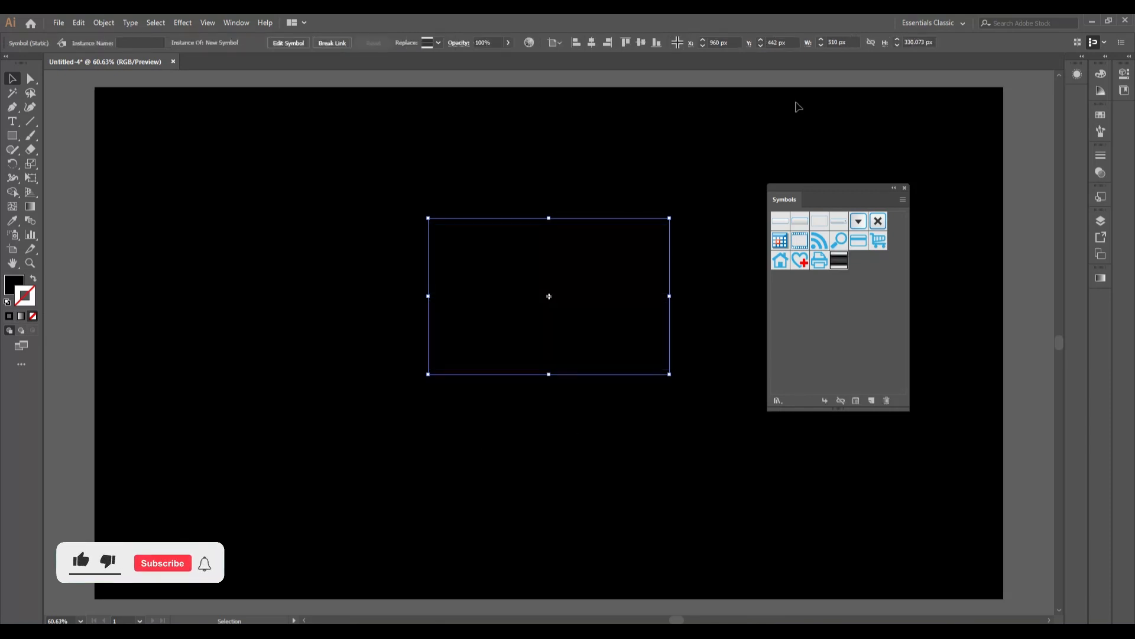
Move the bar symbol instance to the artboard's upper-left corner and shift the floating Symbols collection clear of the centre
drag(600, 267, 238, 131)
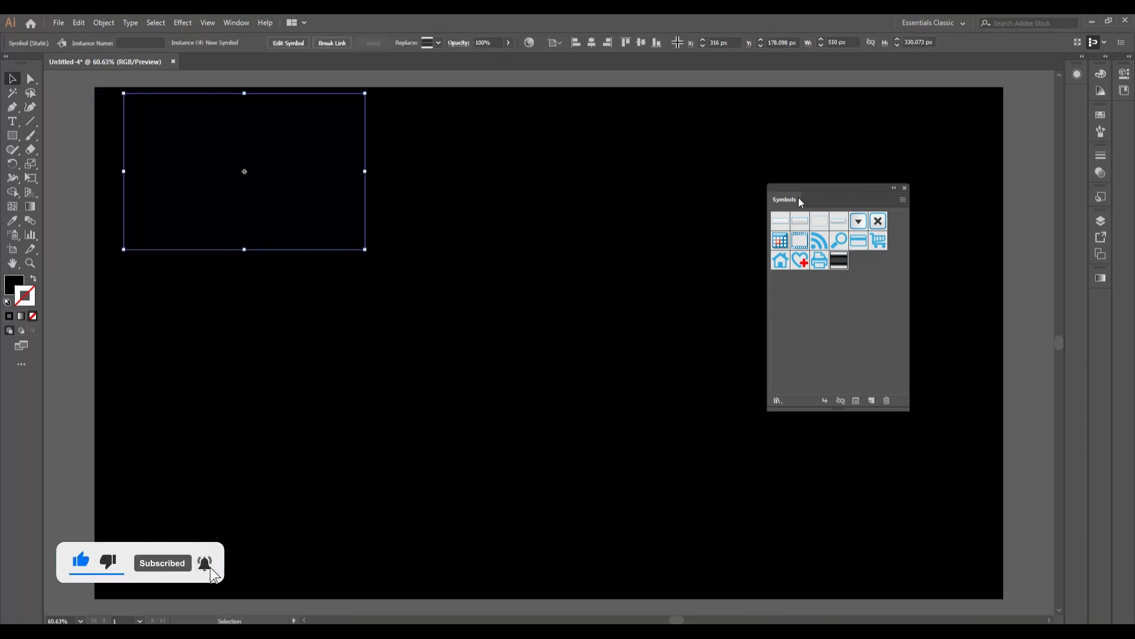
drag(796, 199, 961, 150)
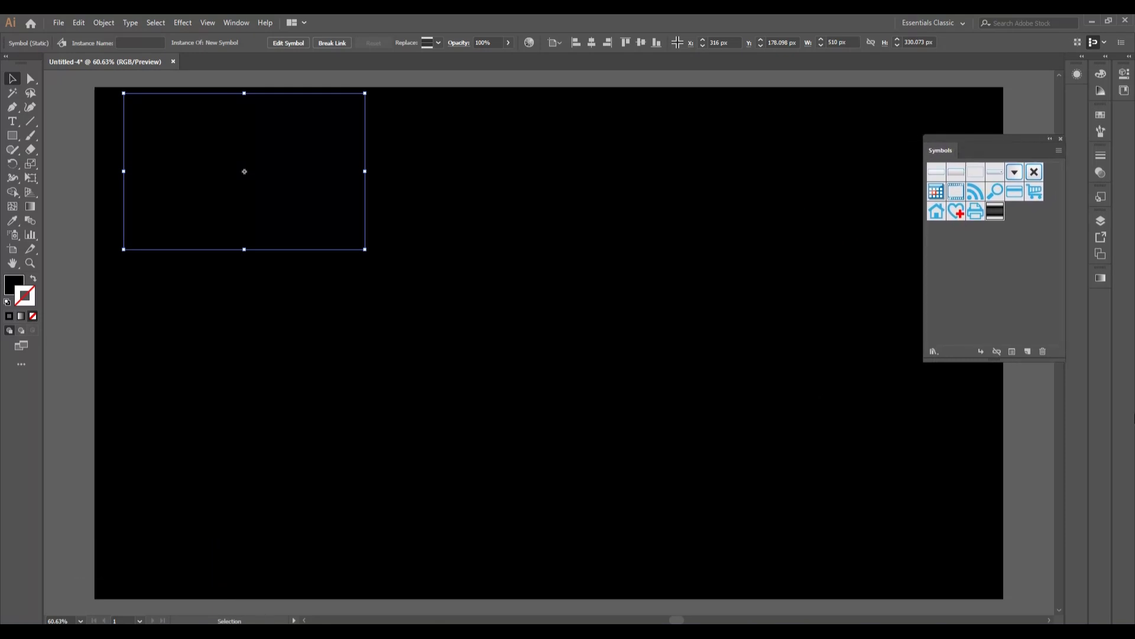
click(69, 123)
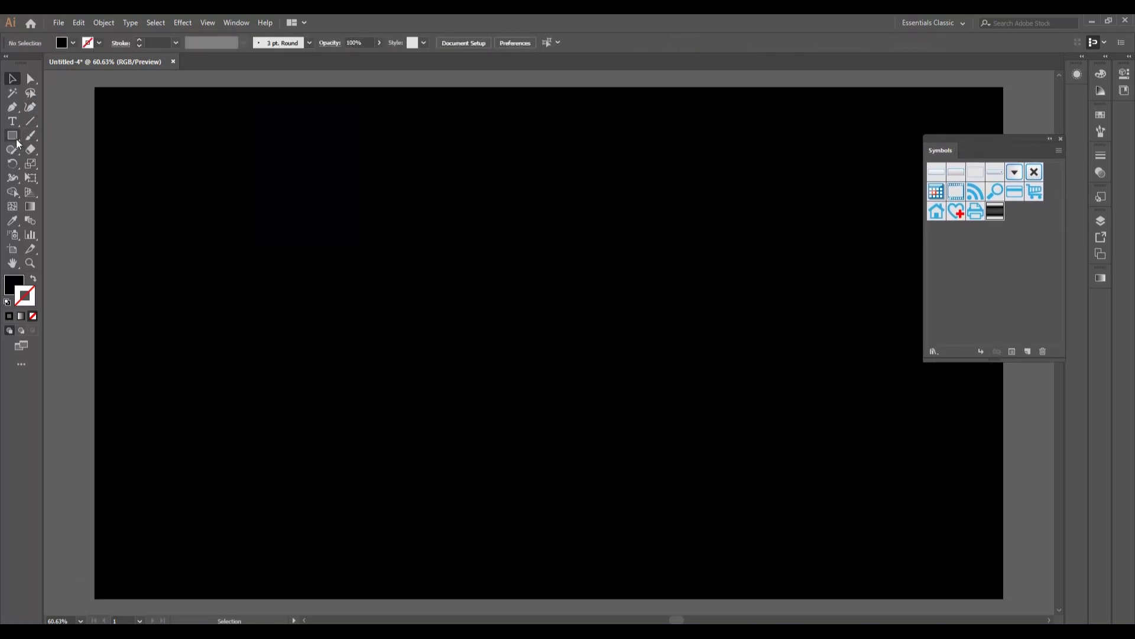
Draw a white-filled circle about 556 px across from the artboard's centre with the Ellipse tool, centre it vertically and deselect it
click(11, 135)
click(86, 169)
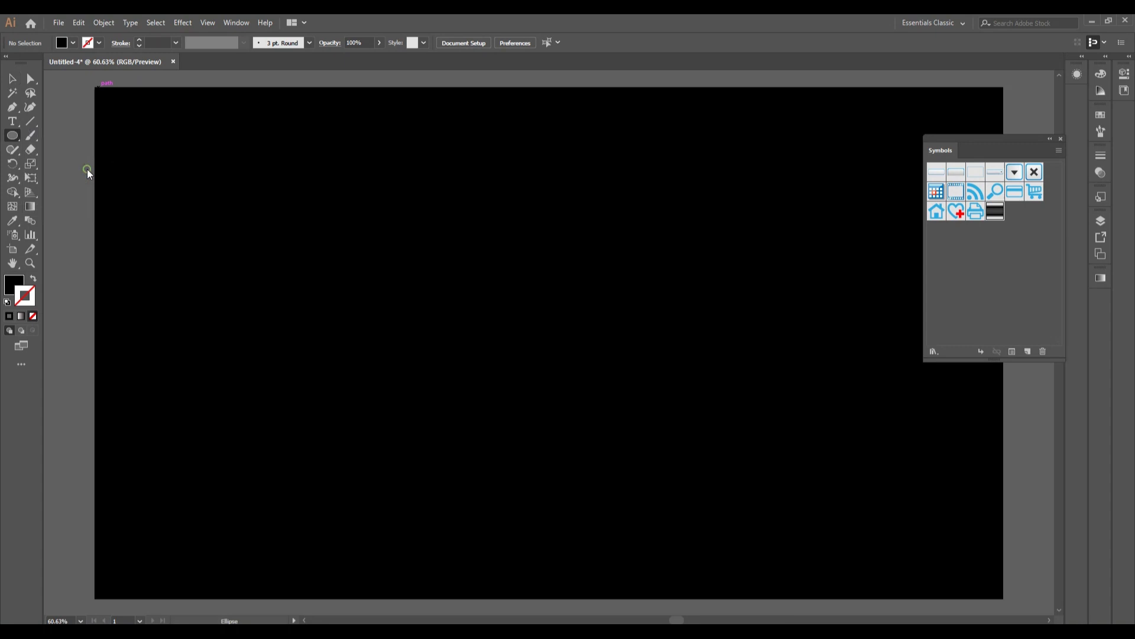
click(73, 43)
click(25, 66)
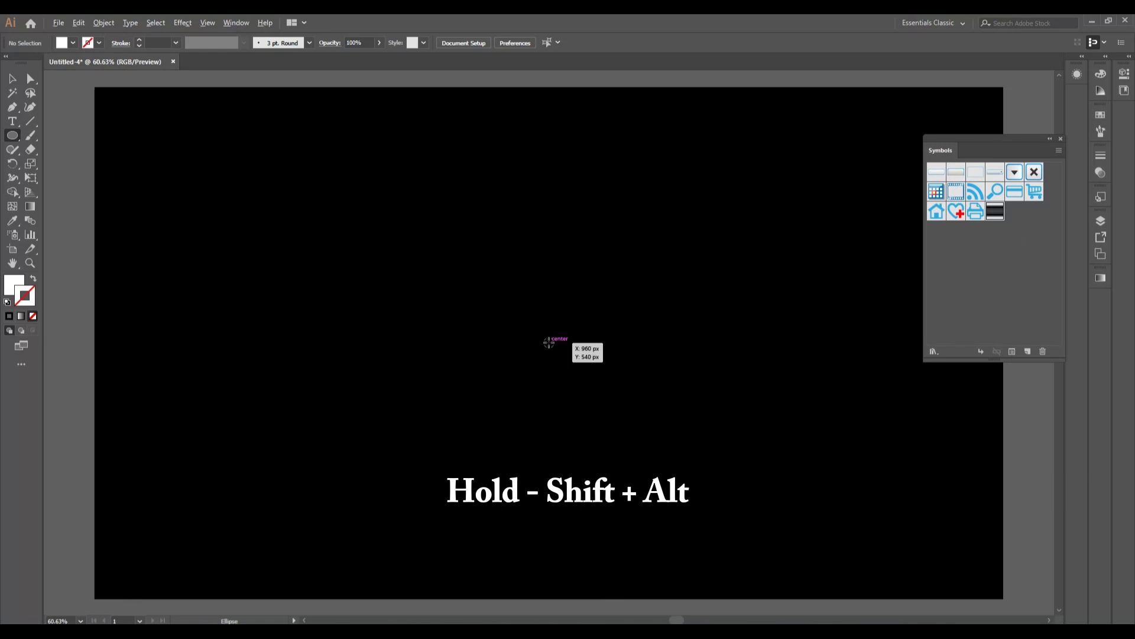
drag(548, 343, 663, 475)
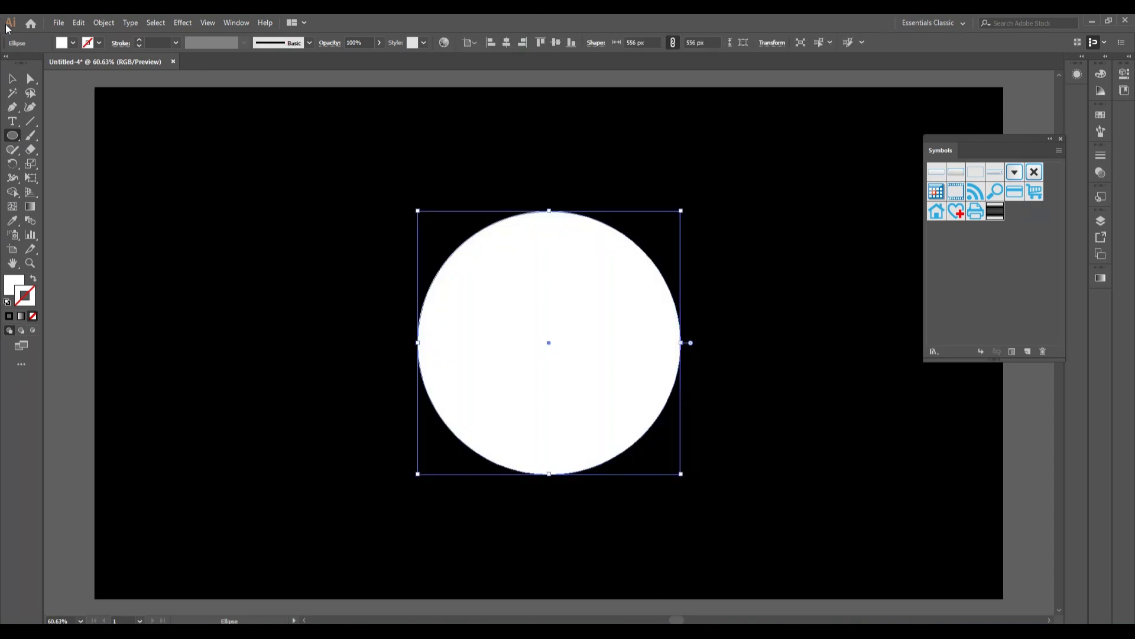
click(13, 77)
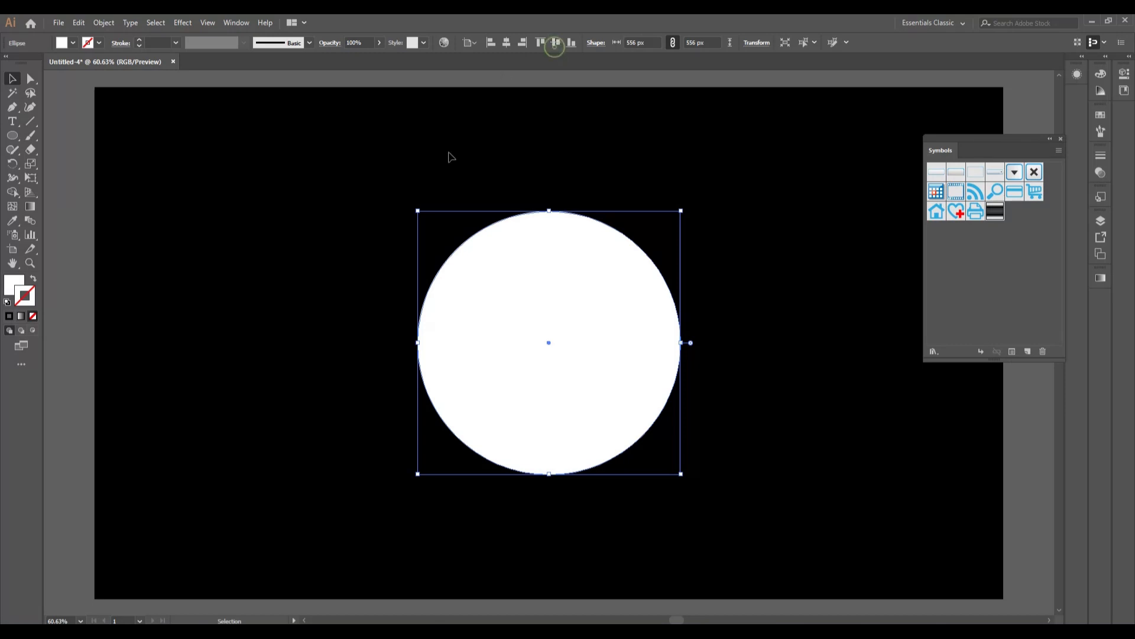
click(264, 229)
click(268, 320)
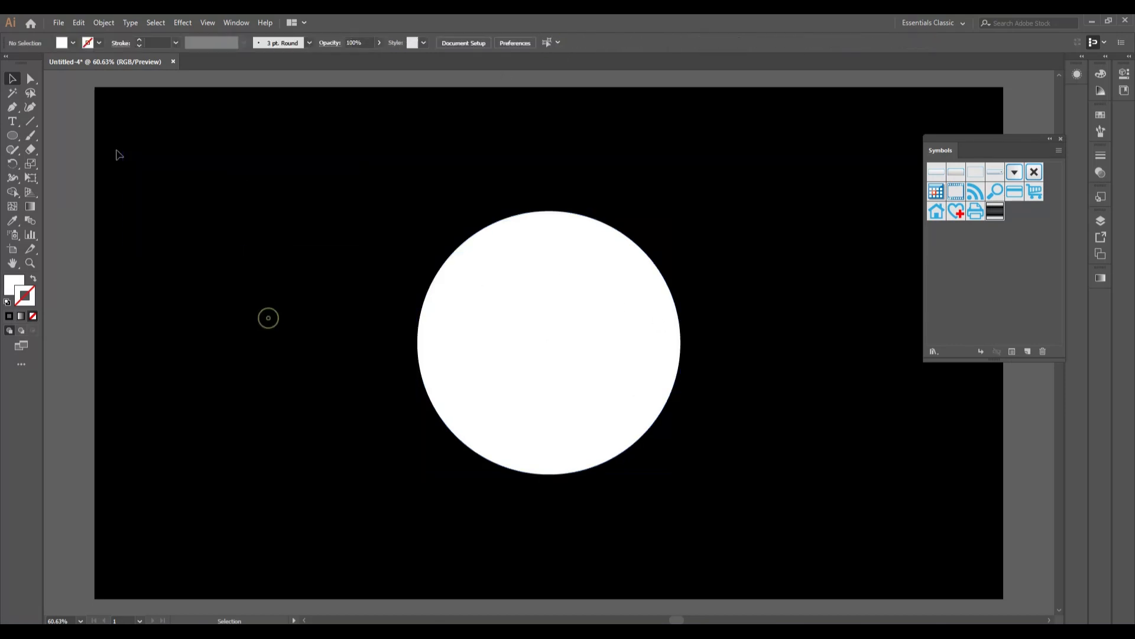
Move the bar symbol instance partly off the artboard's left edge and delete the circle's left anchor point to leave the right half
click(31, 78)
drag(368, 236, 320, 241)
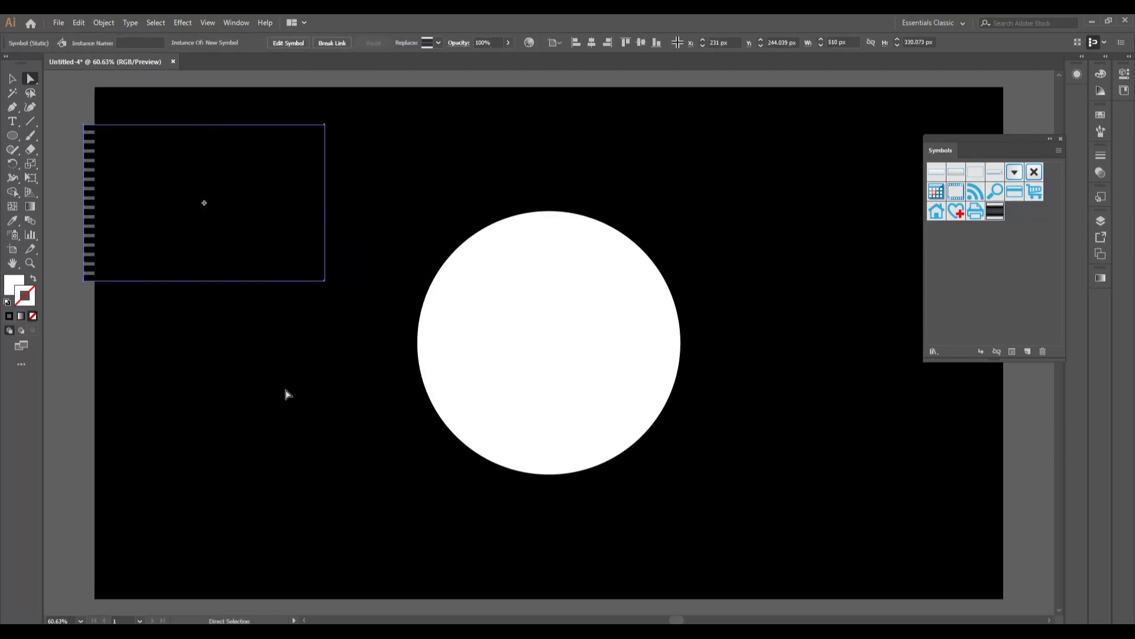
click(285, 393)
drag(391, 204, 499, 486)
key(Delete)
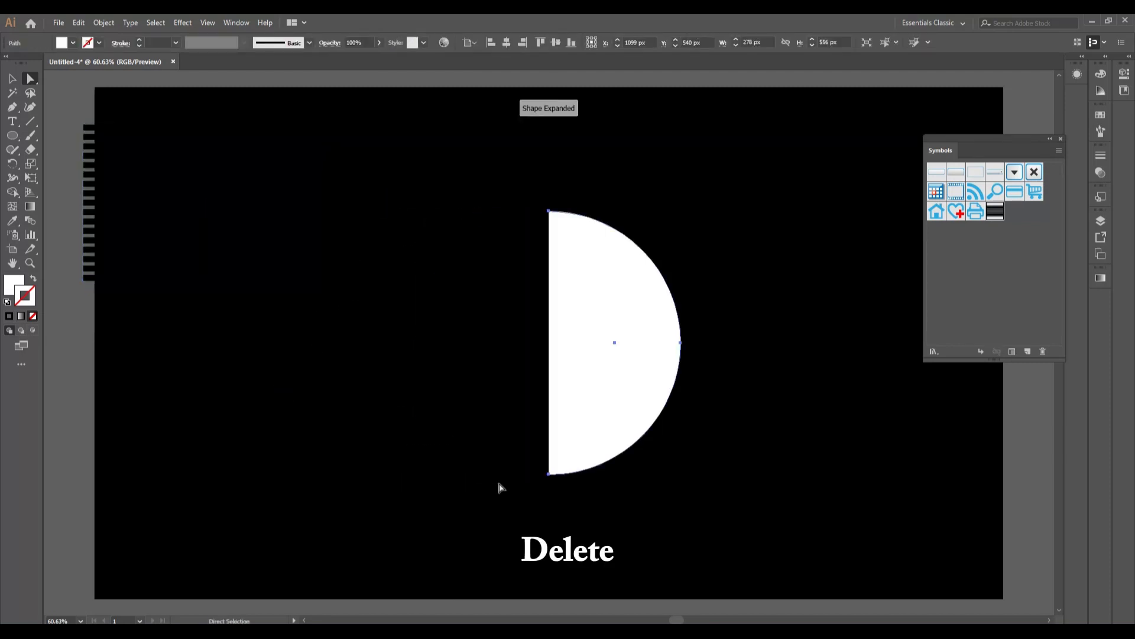
click(12, 79)
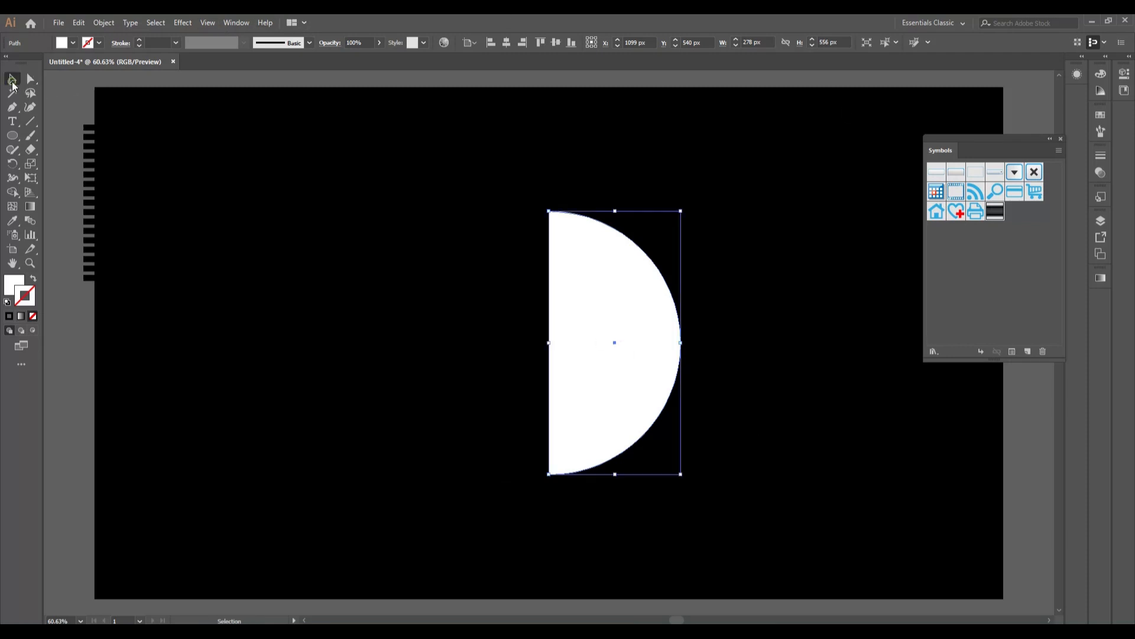
Start a 3D Revolve effect on the white half circle, 360° from the left edge with plastic shading, and show its preview
click(183, 23)
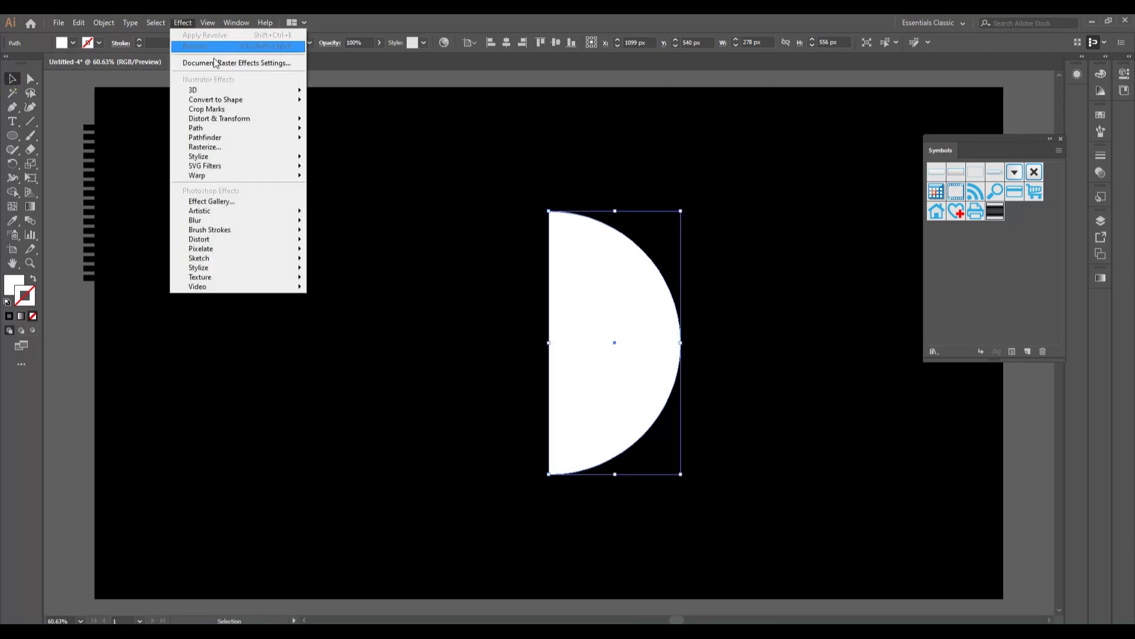
click(236, 90)
click(399, 105)
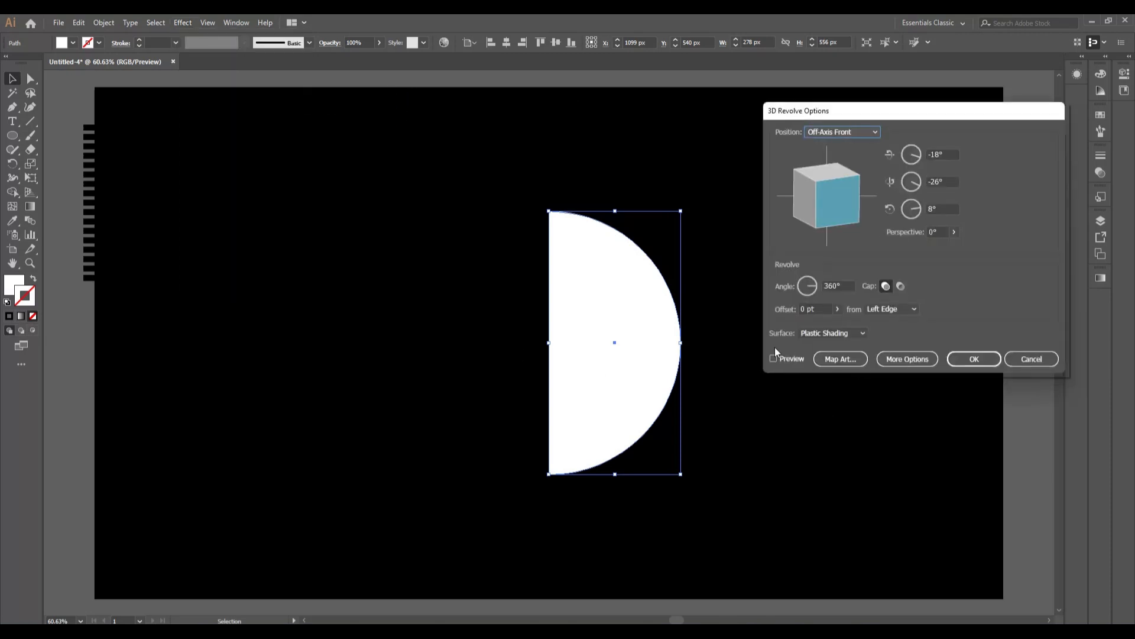
click(772, 359)
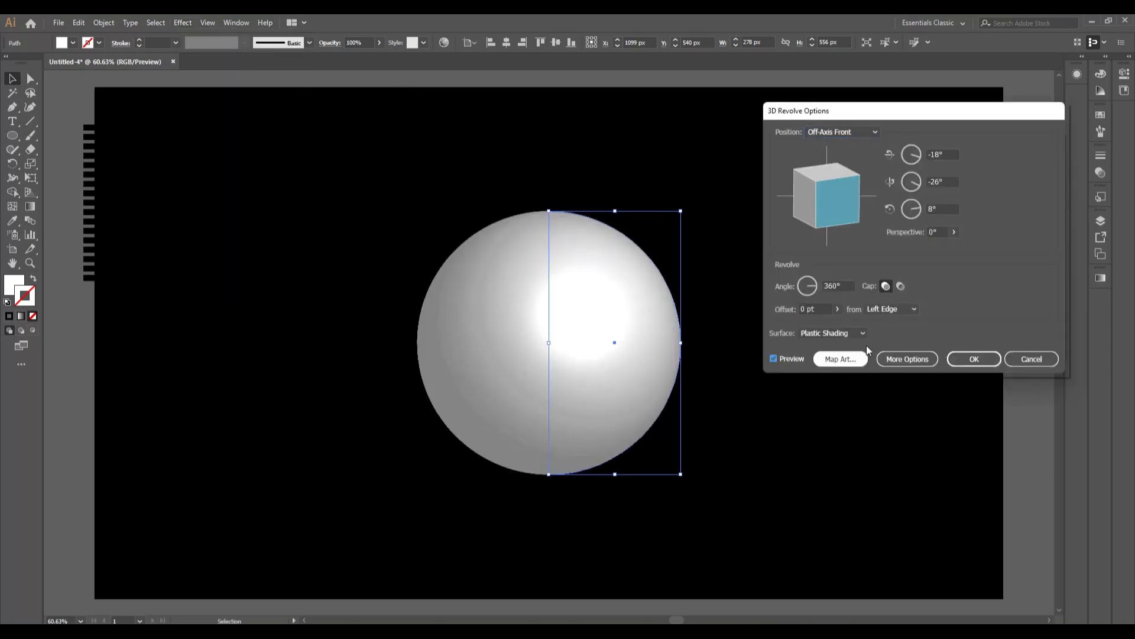
Map the New Symbol bar artwork onto the sphere's surface and stretch it across the full width of the surface grid
click(836, 359)
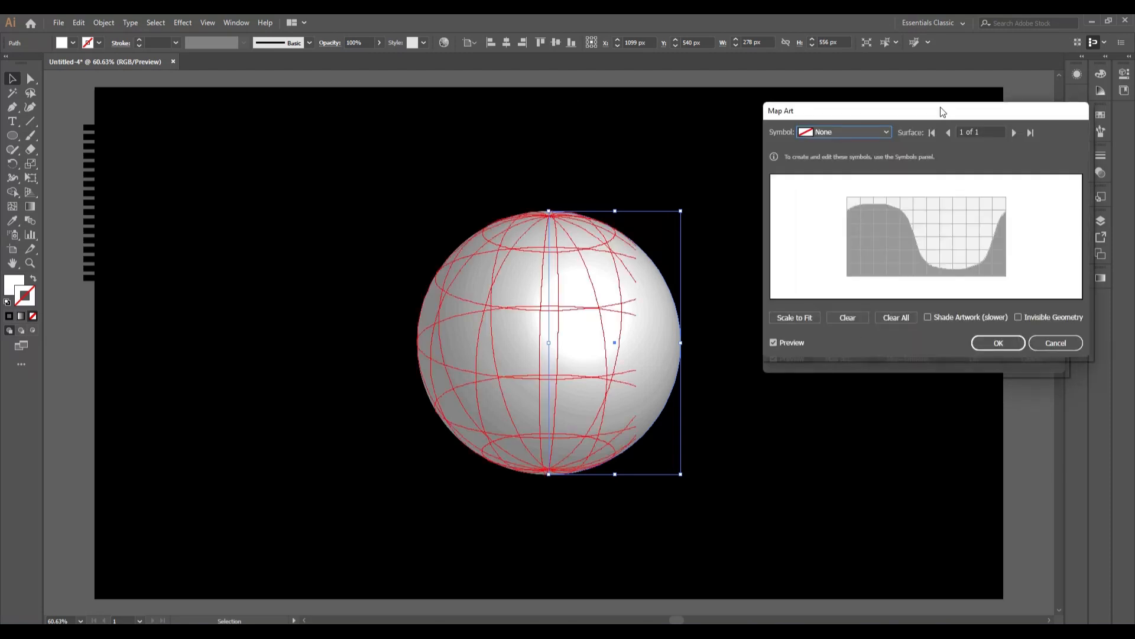
click(856, 134)
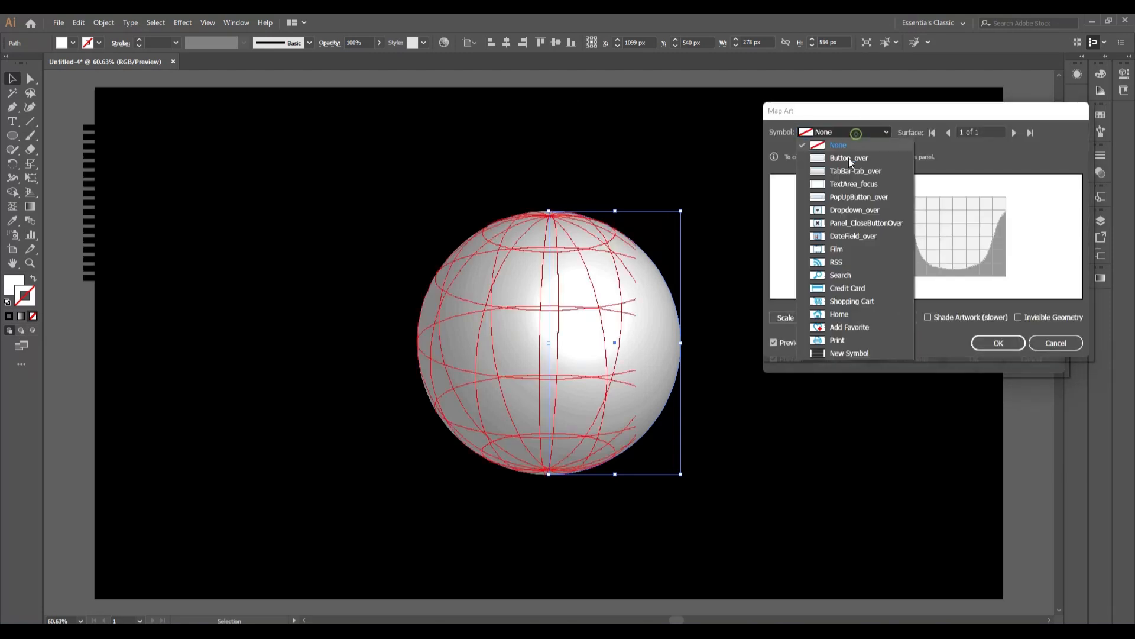
click(831, 353)
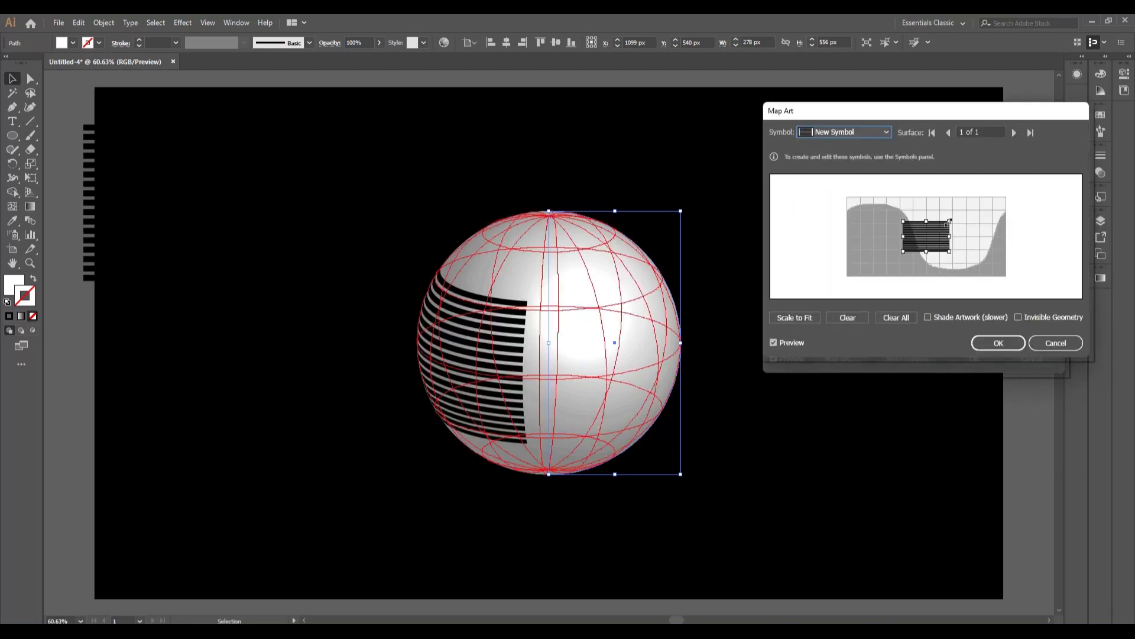
drag(956, 238, 1012, 237)
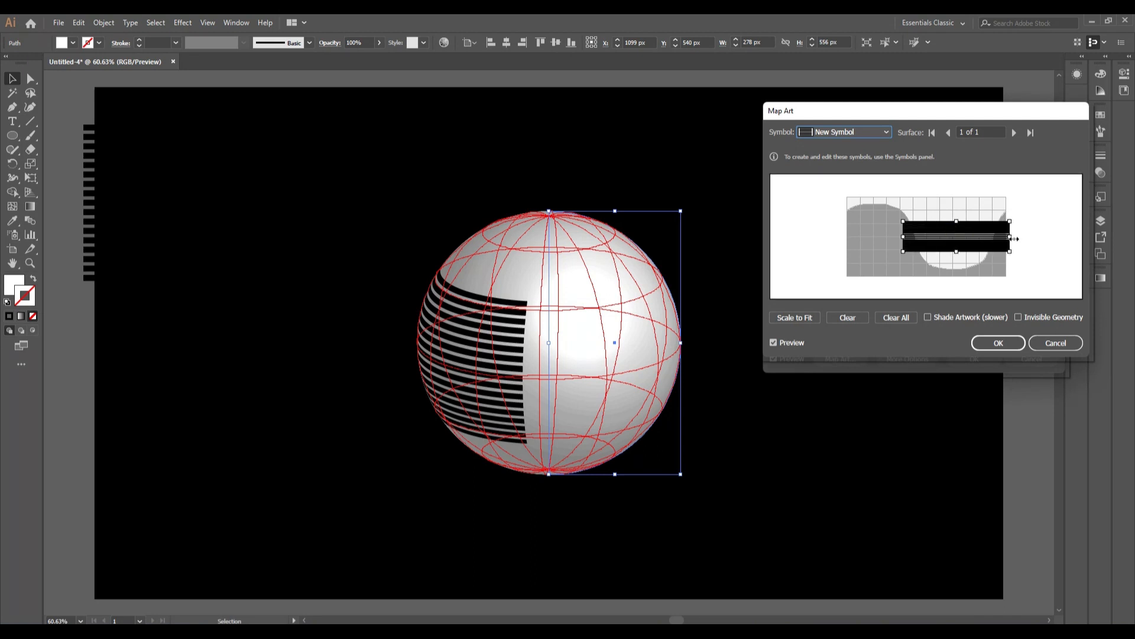
drag(904, 235, 848, 239)
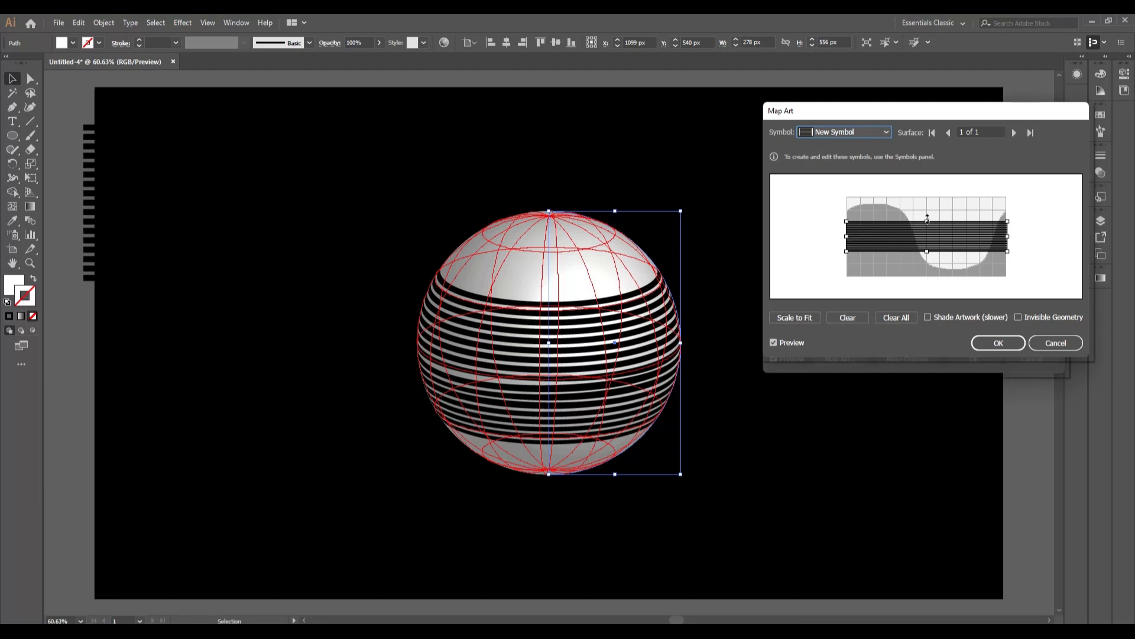
Keep the mapped bars level, stretch them to cover the full height of the surface grid, and accept the mapping
drag(926, 219, 923, 202)
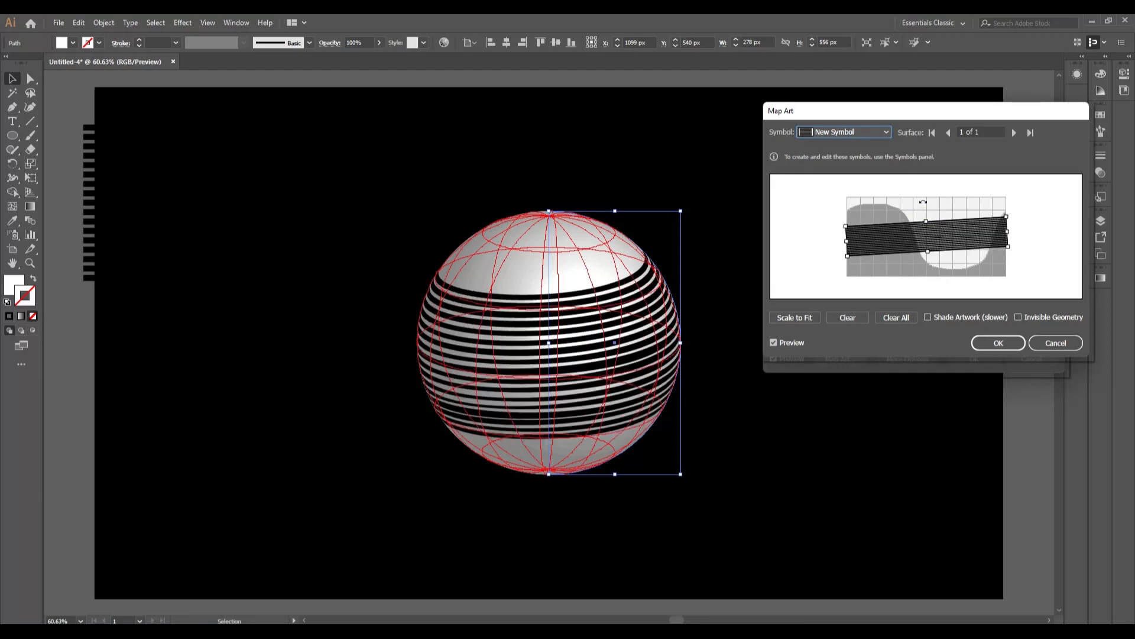
drag(1009, 214, 997, 218)
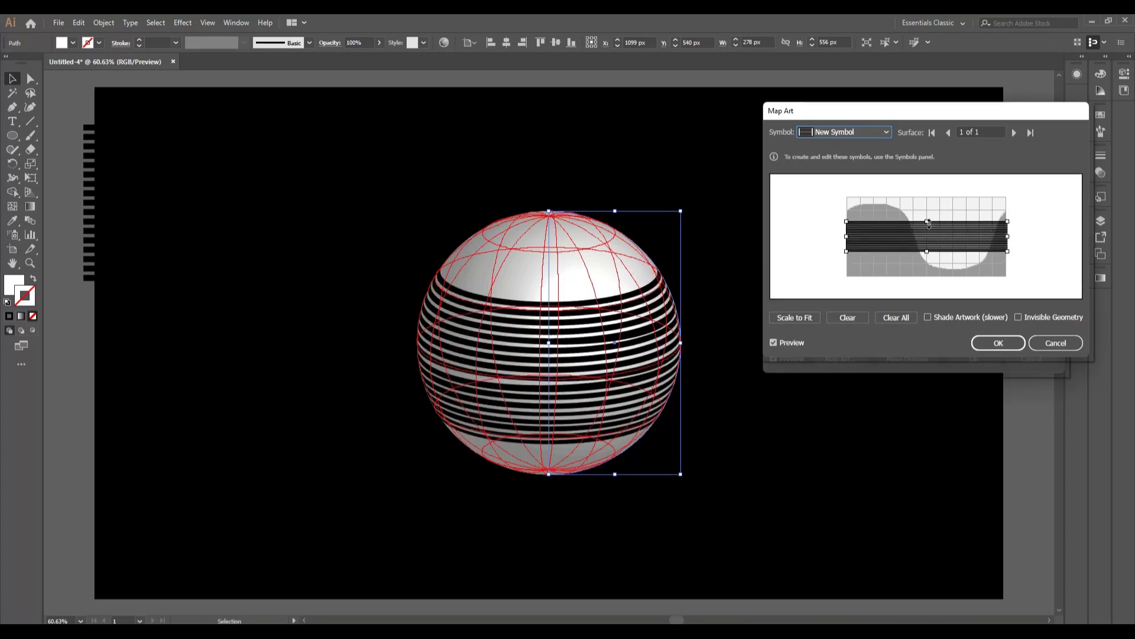
drag(928, 223, 927, 194)
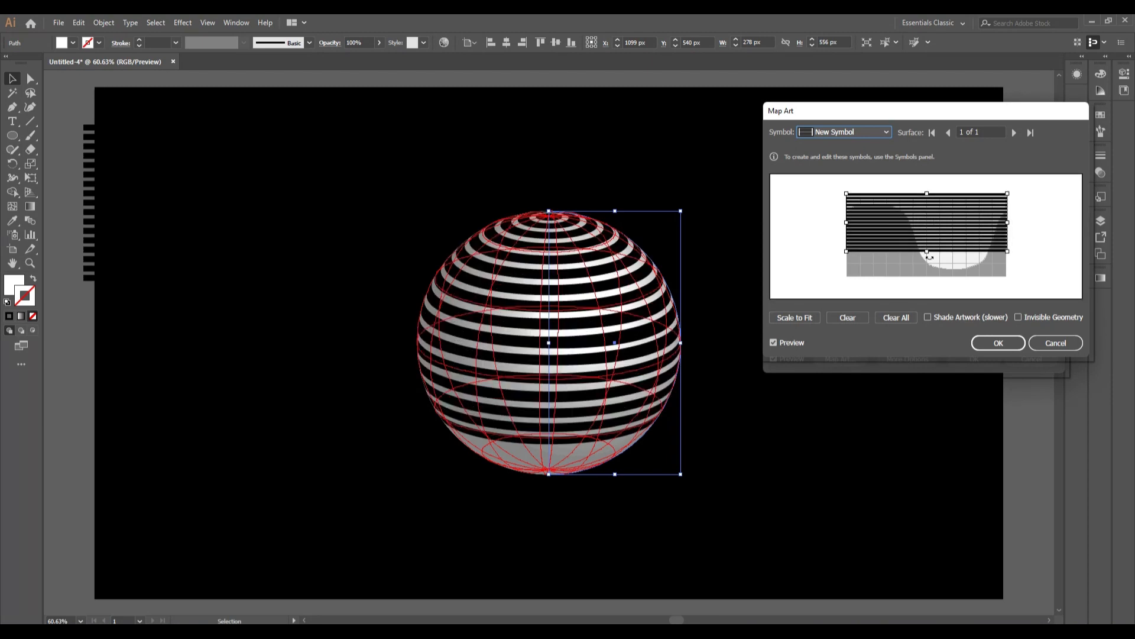
drag(928, 255, 928, 282)
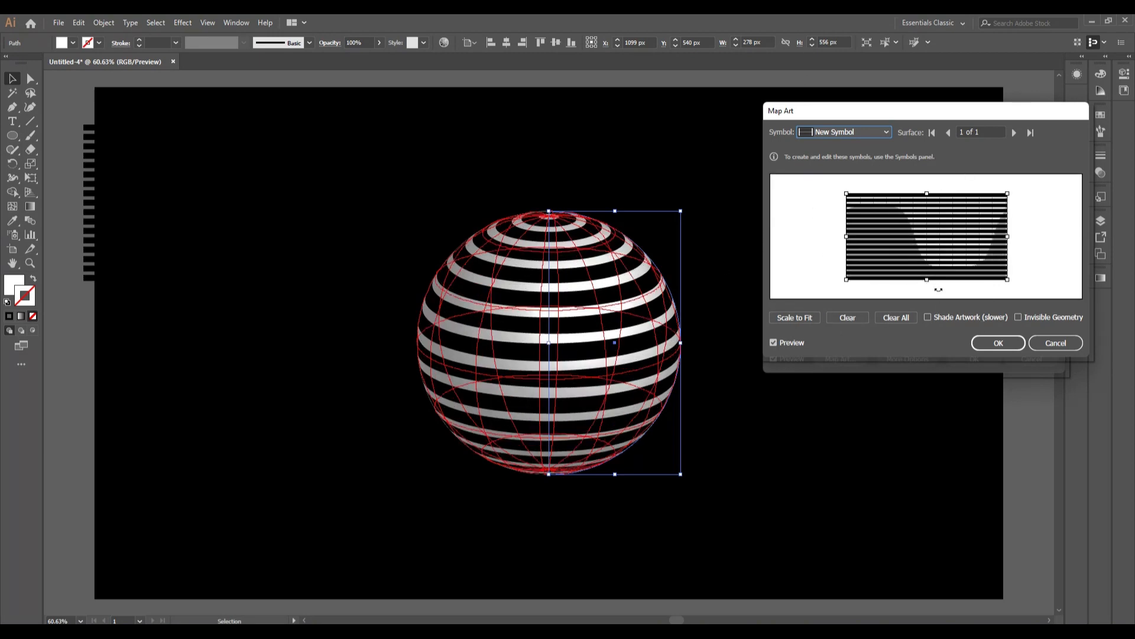
click(999, 342)
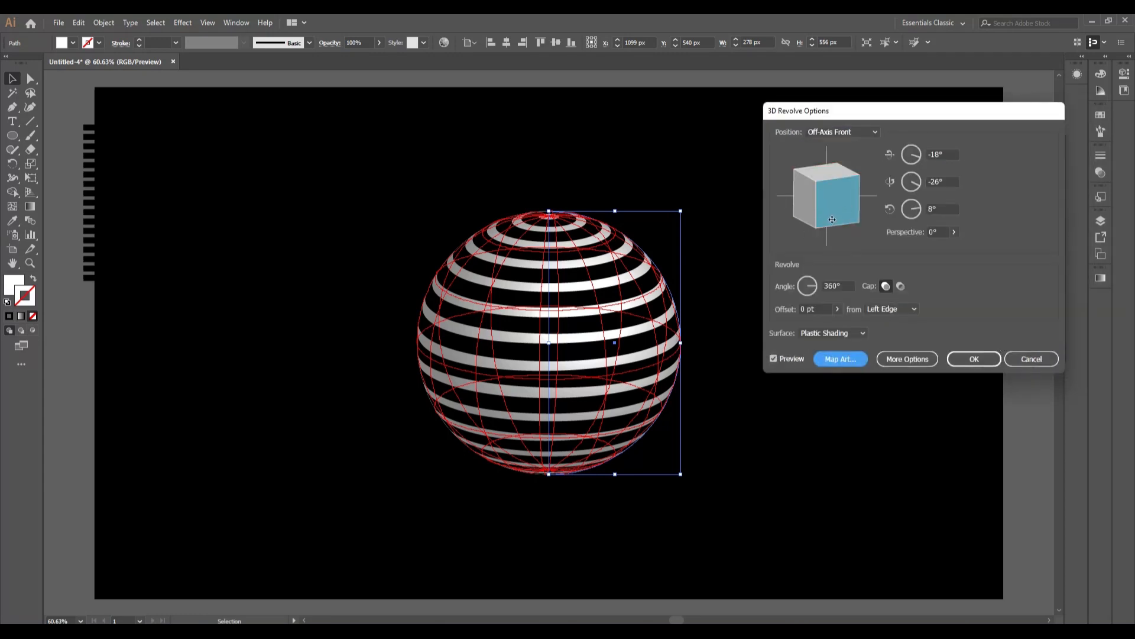
Rotate the revolved sphere to about 15°, -22° and 1° about its three axes and apply the effect
mouse_move(836, 208)
mouse_down()
mouse_move(828, 194)
mouse_move(834, 203)
mouse_up()
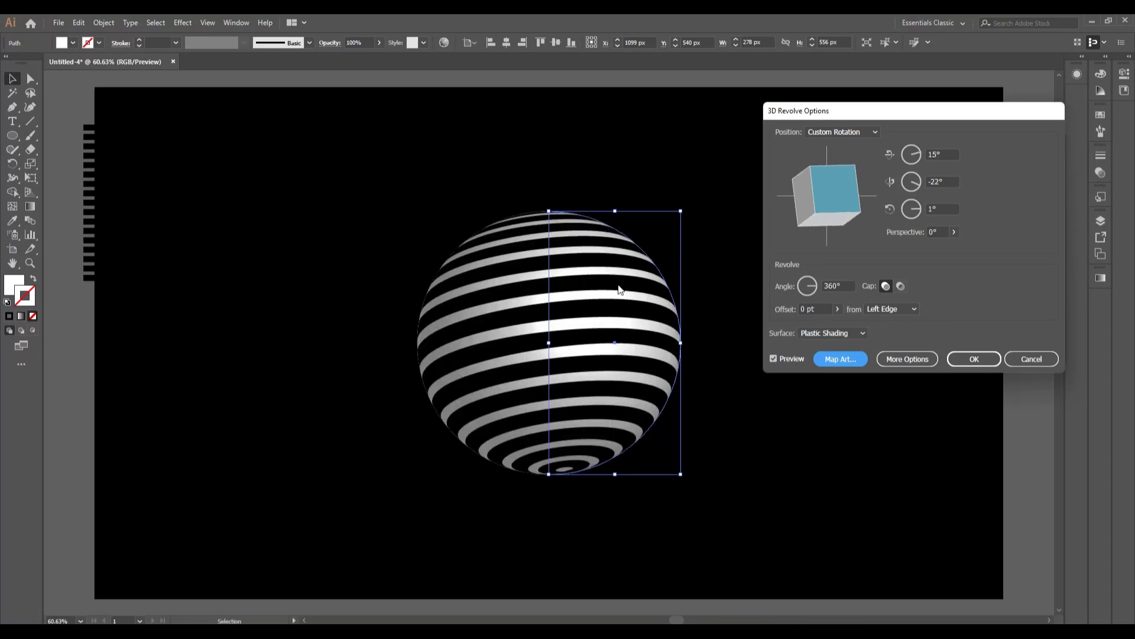
click(974, 359)
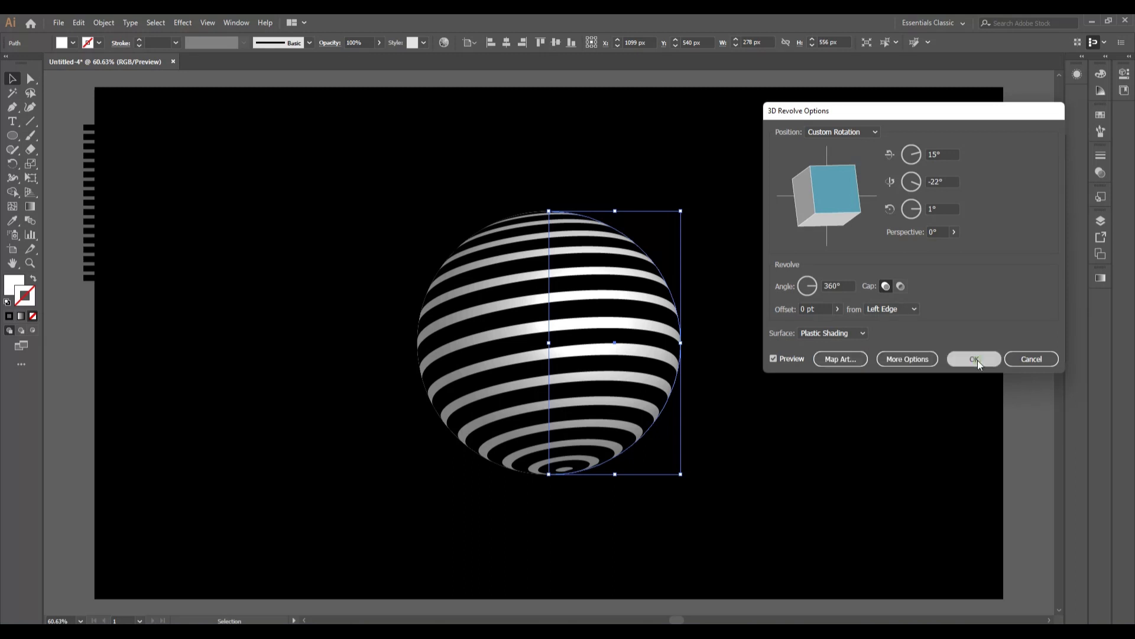
click(759, 402)
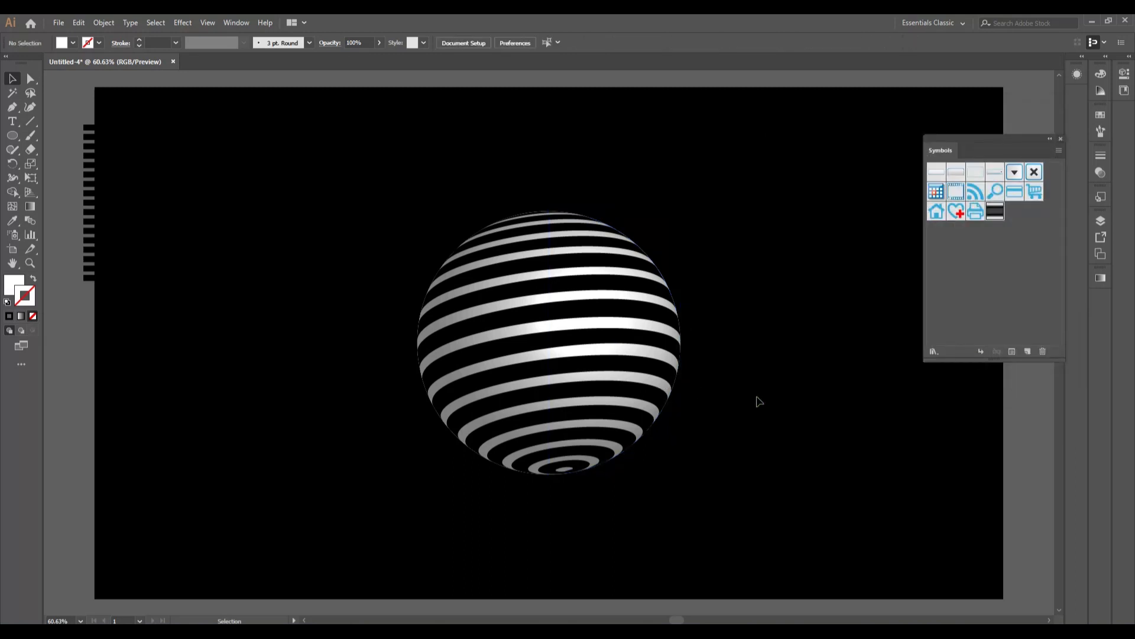
Delete the leftover bar symbol instance and duplicate the striped sphere to its left, moving the original further right
click(140, 173)
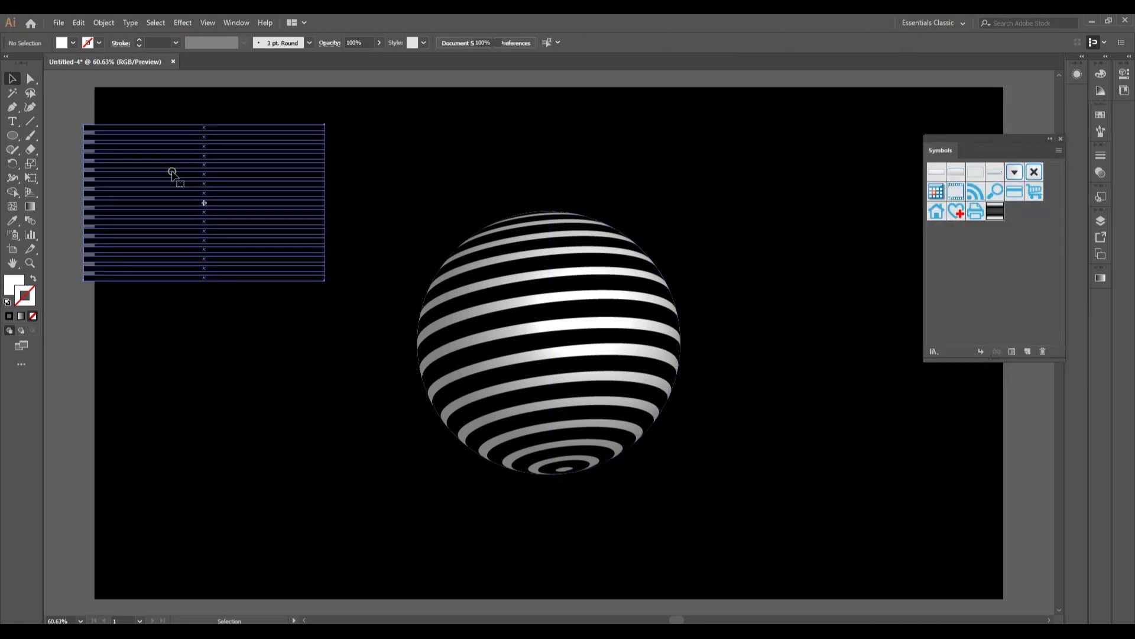
key(Delete)
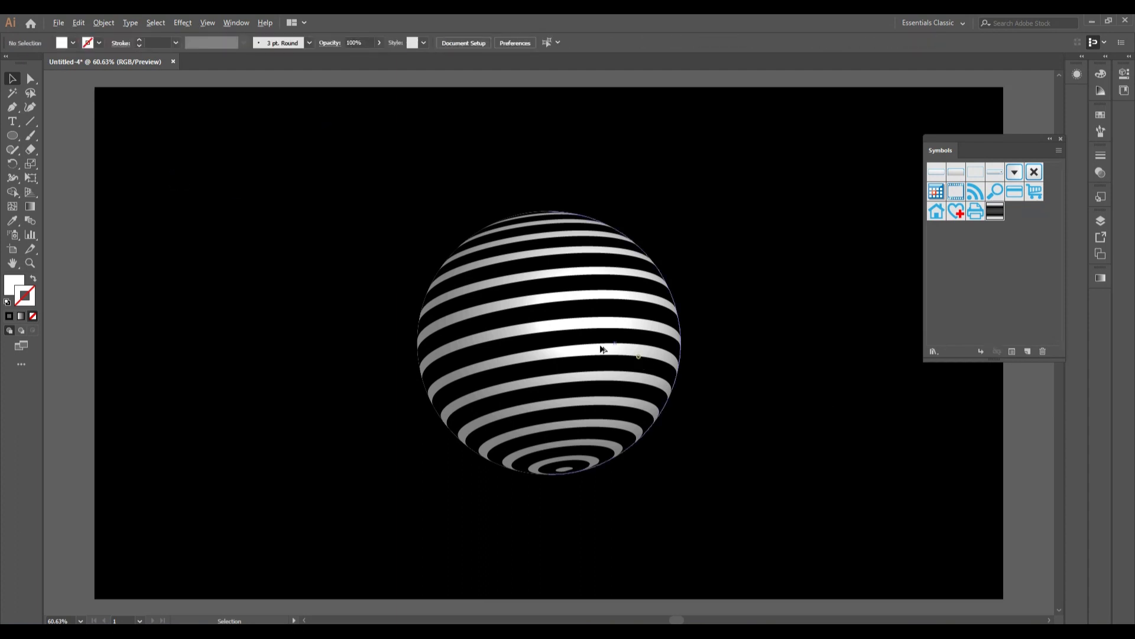
alt+drag(601, 349, 329, 351)
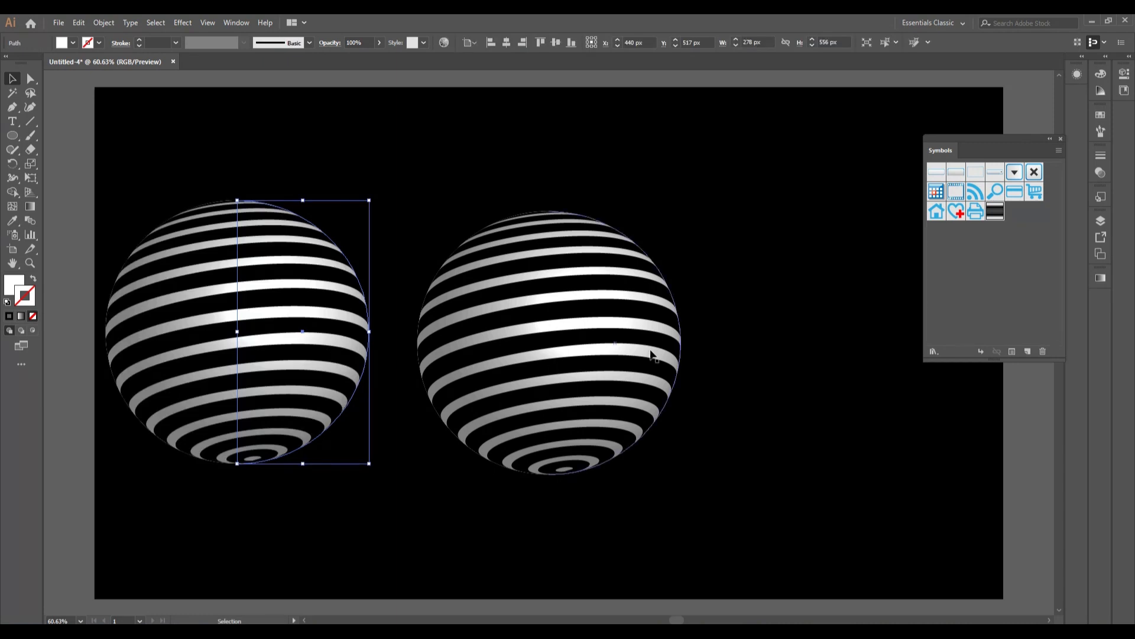
drag(645, 348, 765, 347)
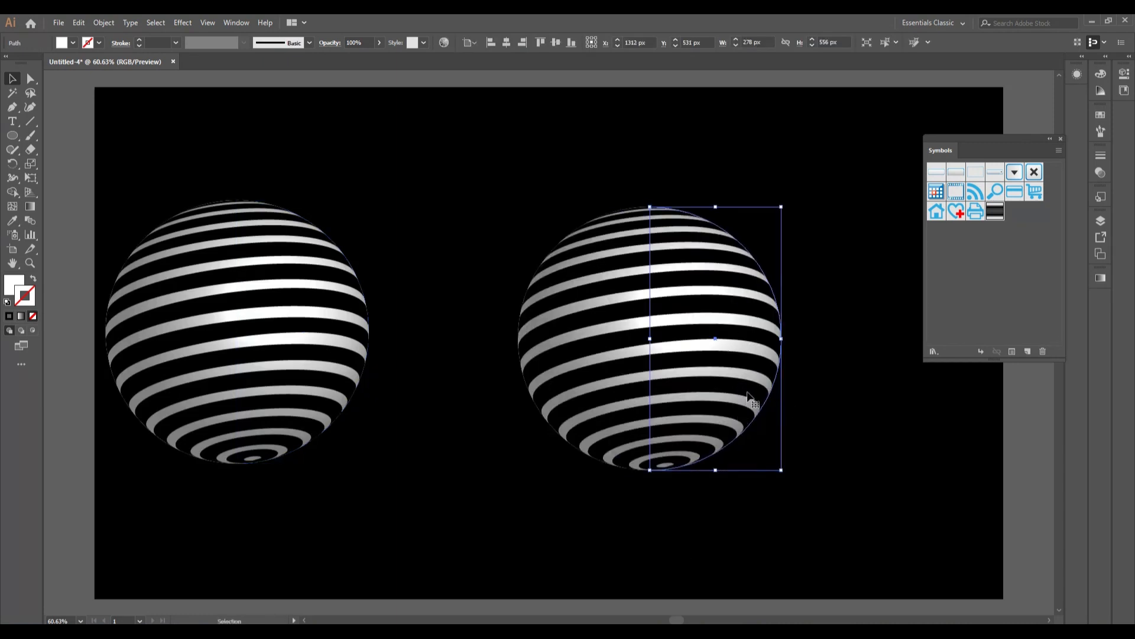
Fill the right striped sphere with cyan
click(72, 43)
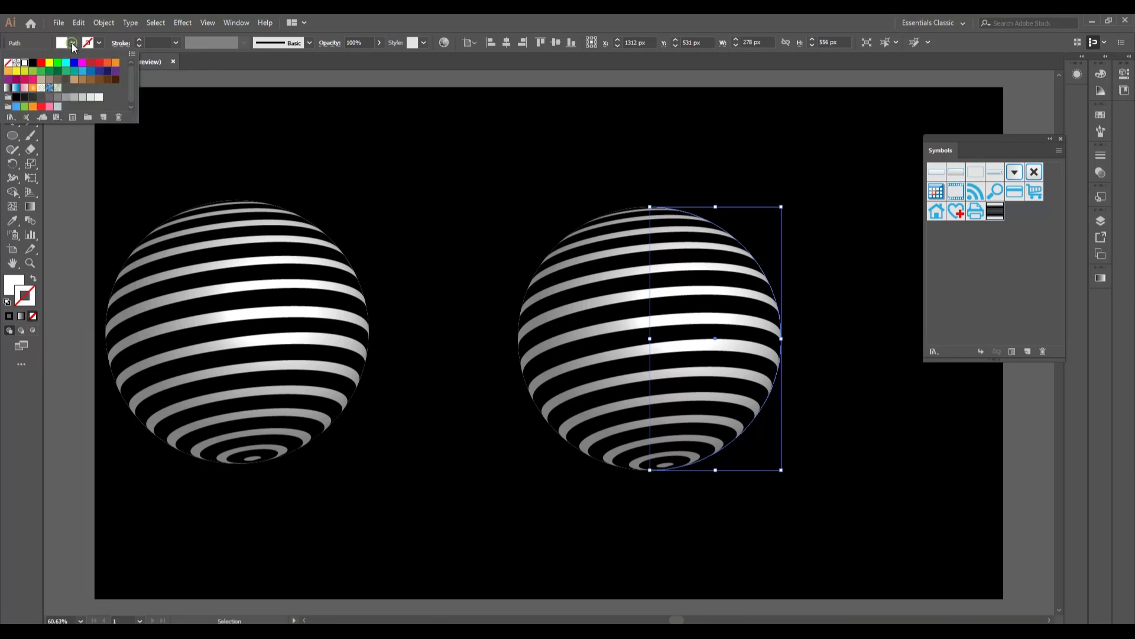
click(69, 63)
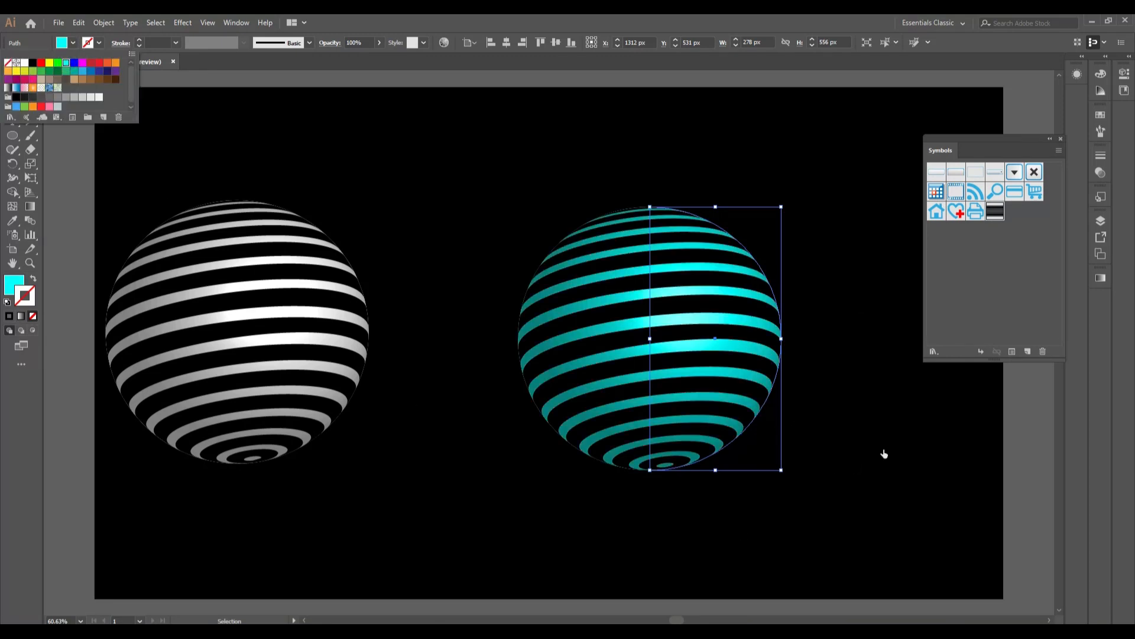
click(884, 400)
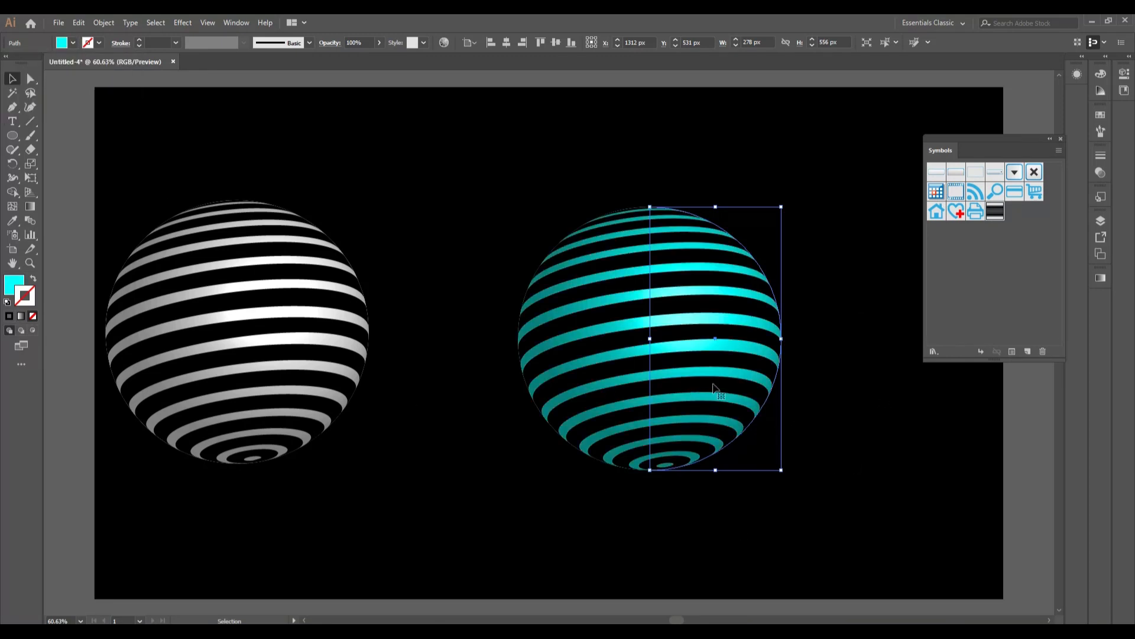
Position the cyan and white spheres side by side across the artboard, deselect them and collapse the Symbols collection
drag(731, 351, 775, 353)
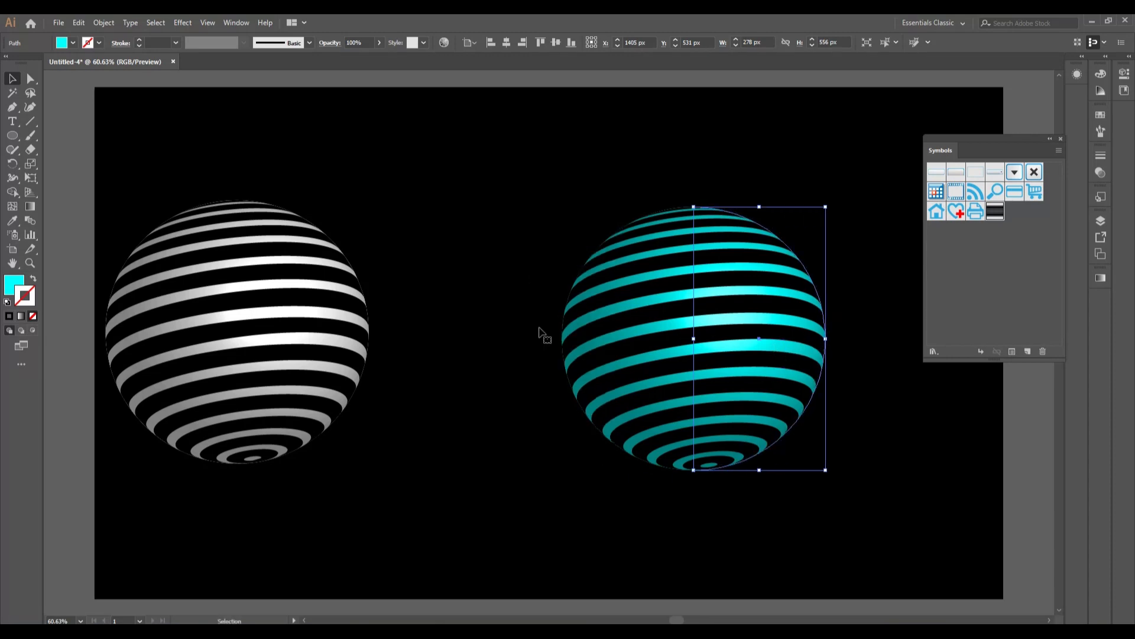
drag(335, 345, 432, 347)
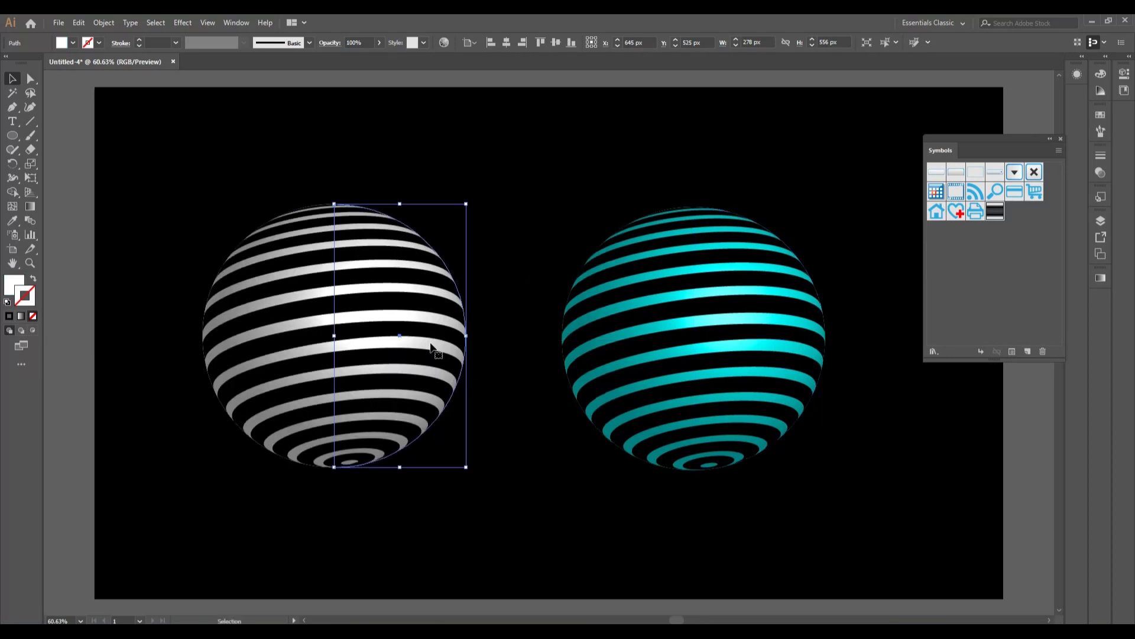
click(791, 512)
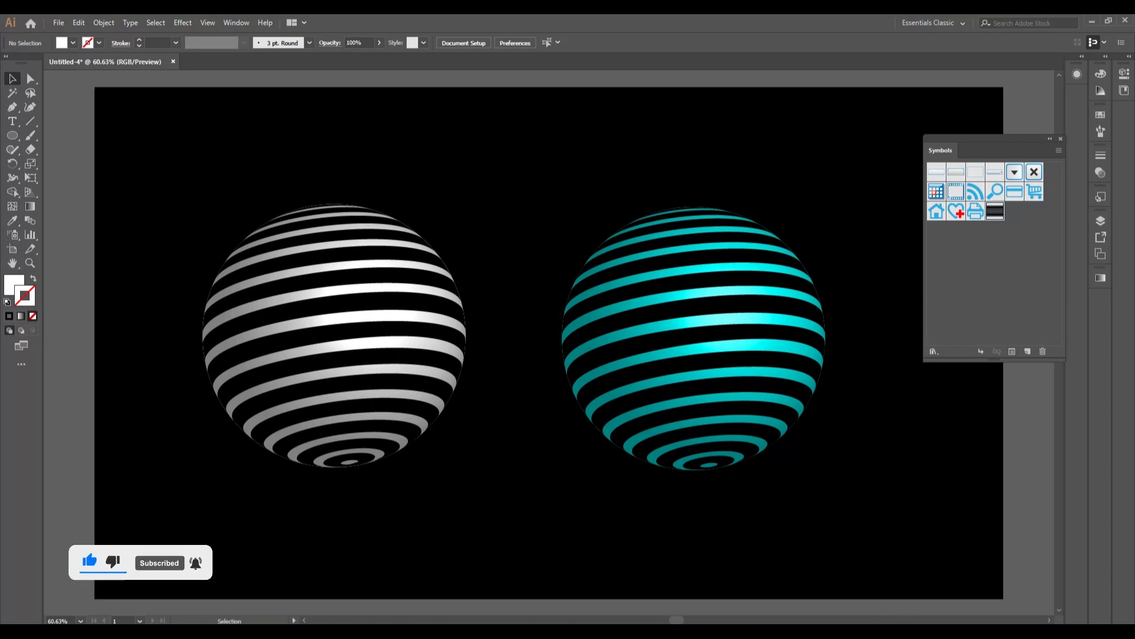
click(1050, 139)
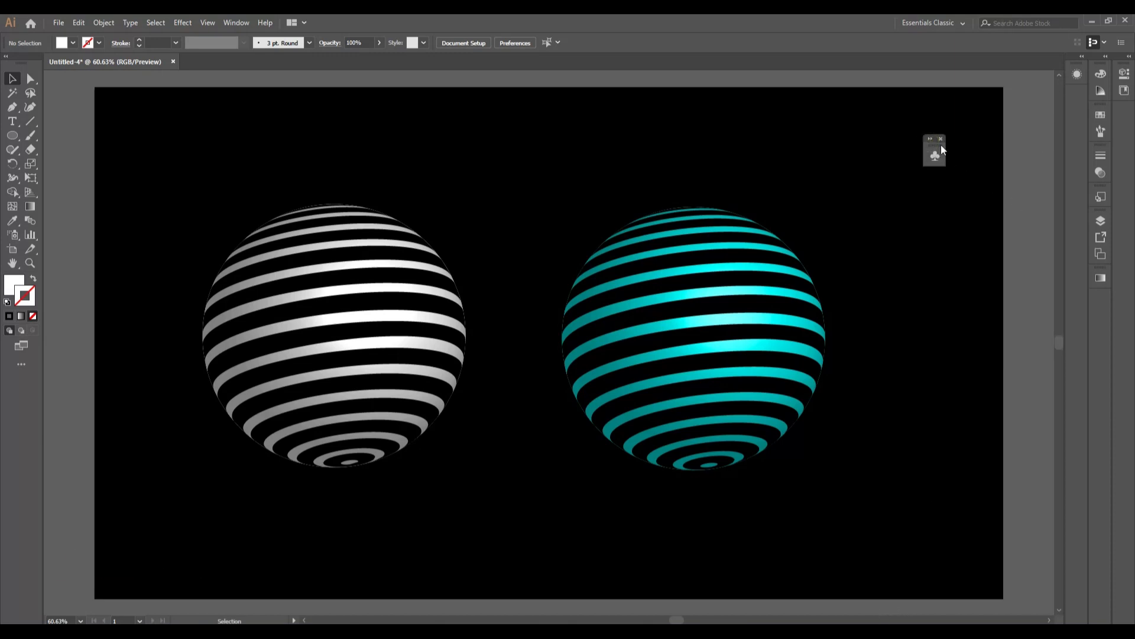